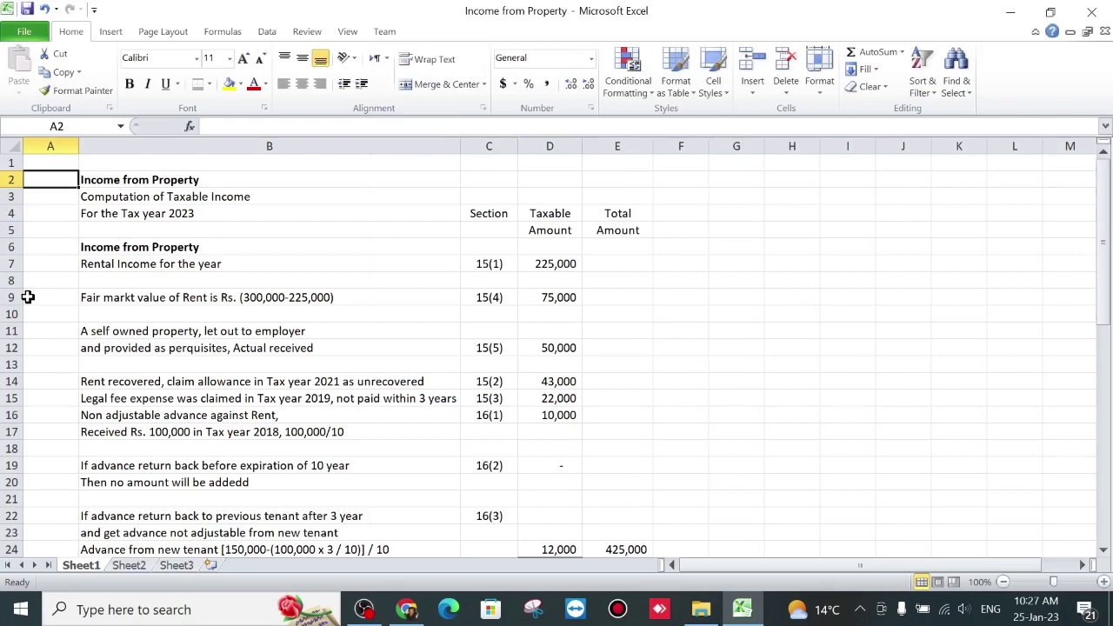
Review the computation's headings and the Rental Income for the year entry in row 7, including its section and taxable amount
key("Down")
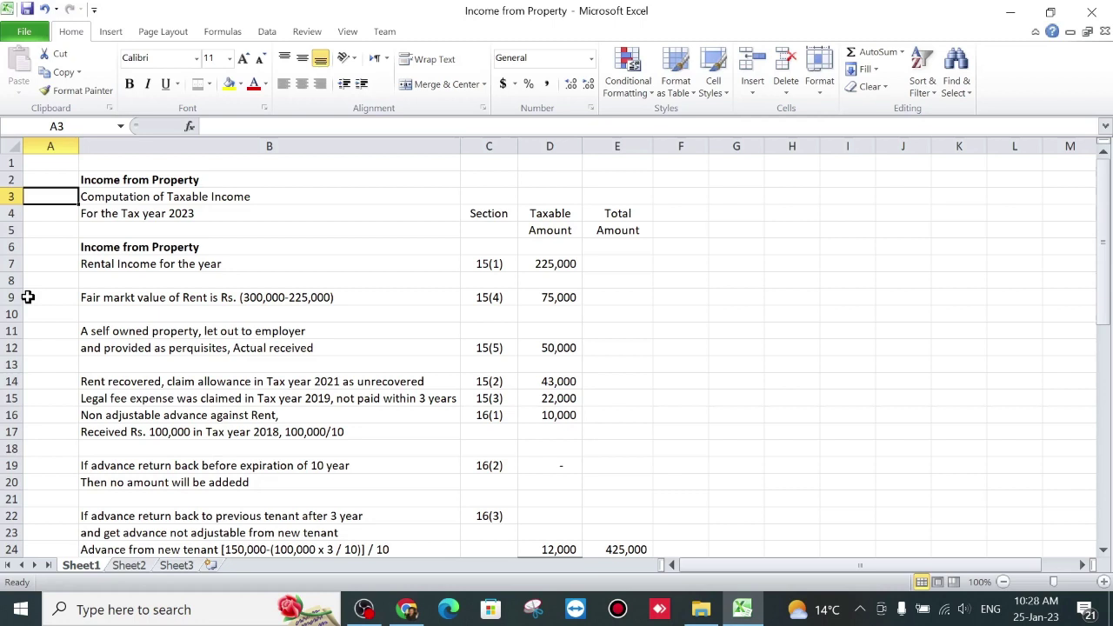
key("Down")
key("Down")
key("Down")
key("Down")
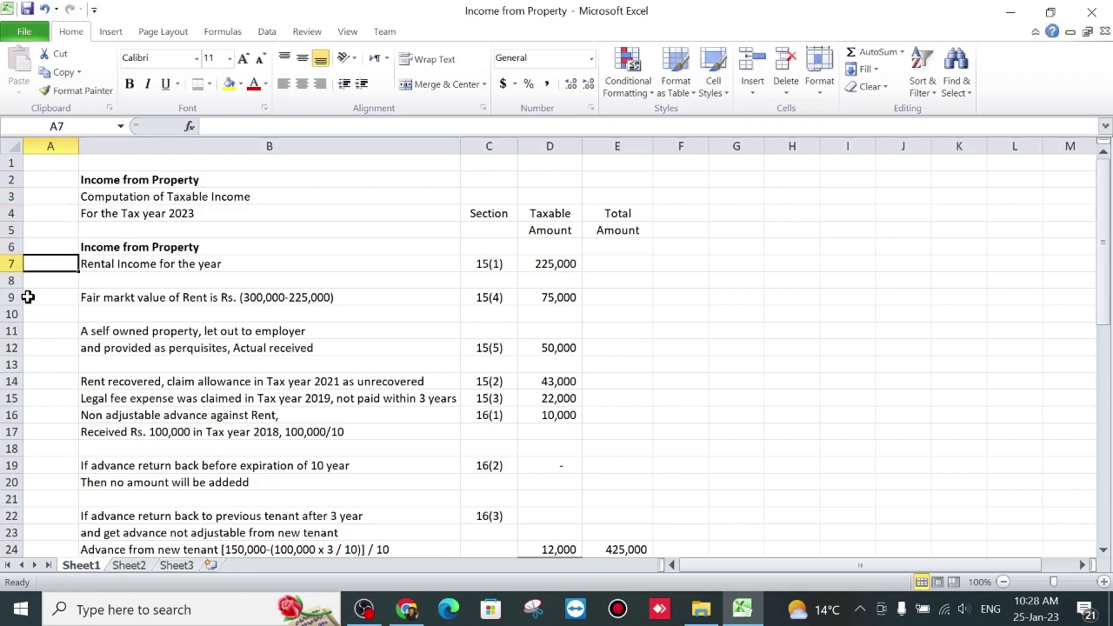
key("Right")
key("Right")
key("Right")
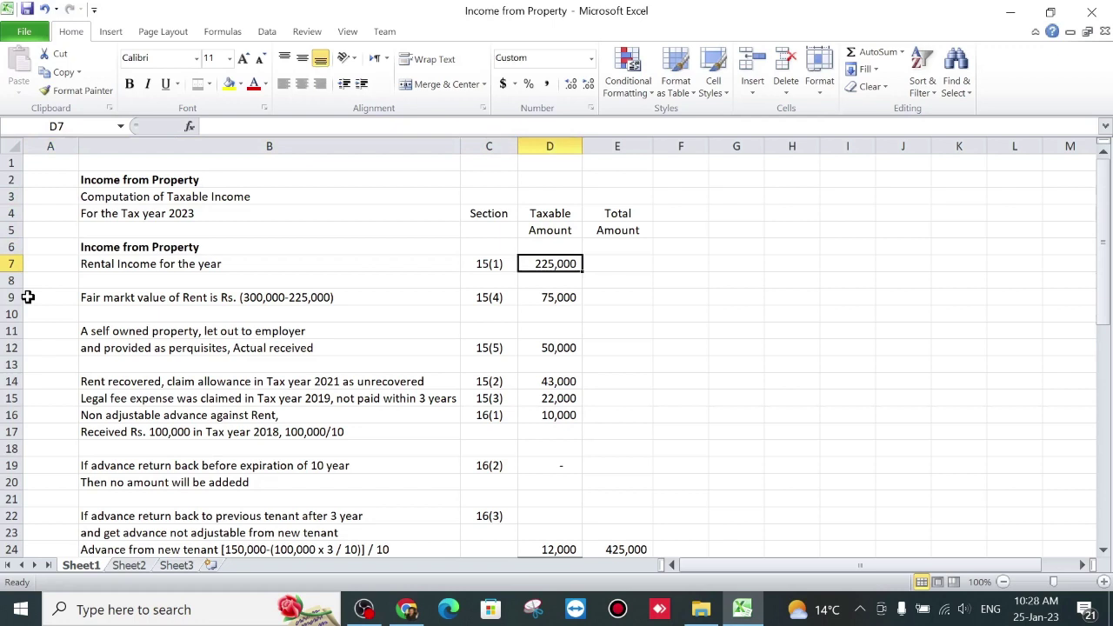
key("Left")
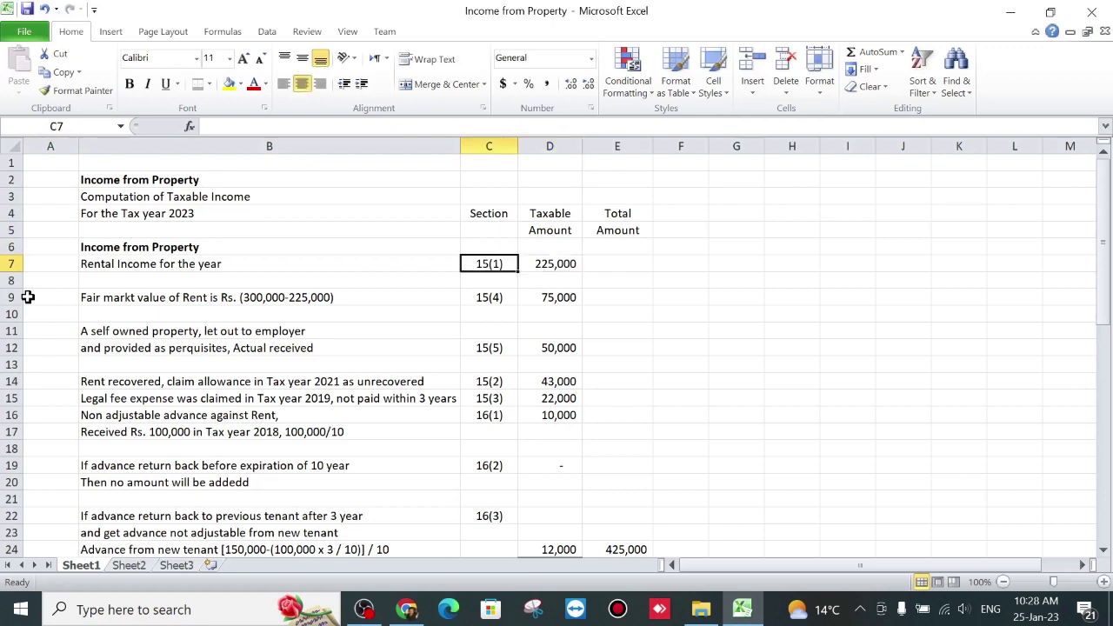
Examine the fair market value of rent entry in row 9 together with its section reference
left_click(27, 297)
key("Right")
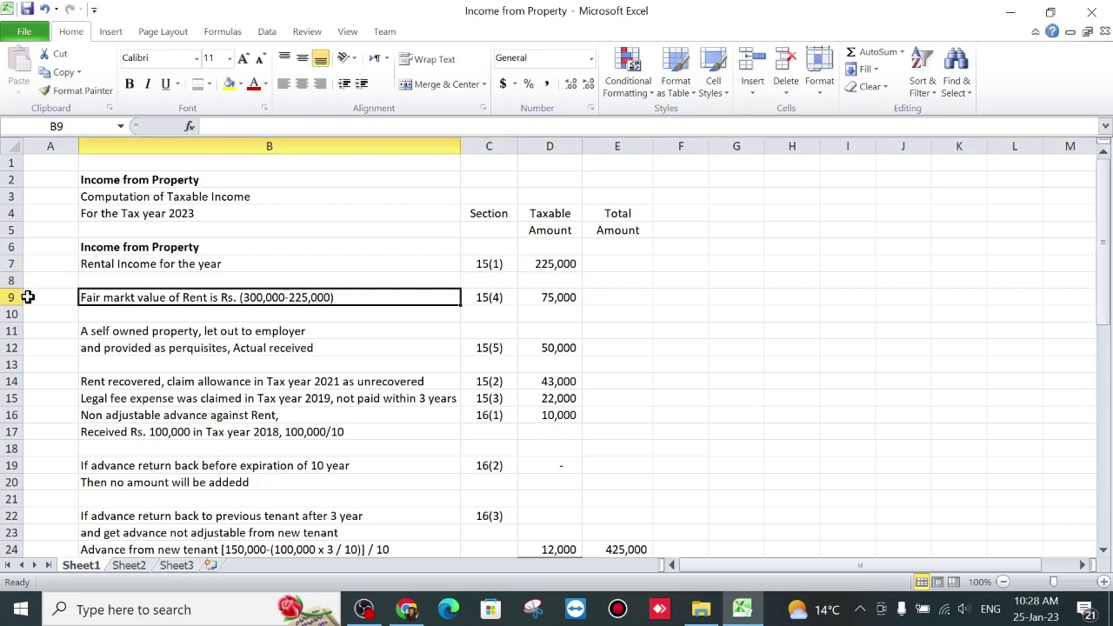
key("Right")
key("Right")
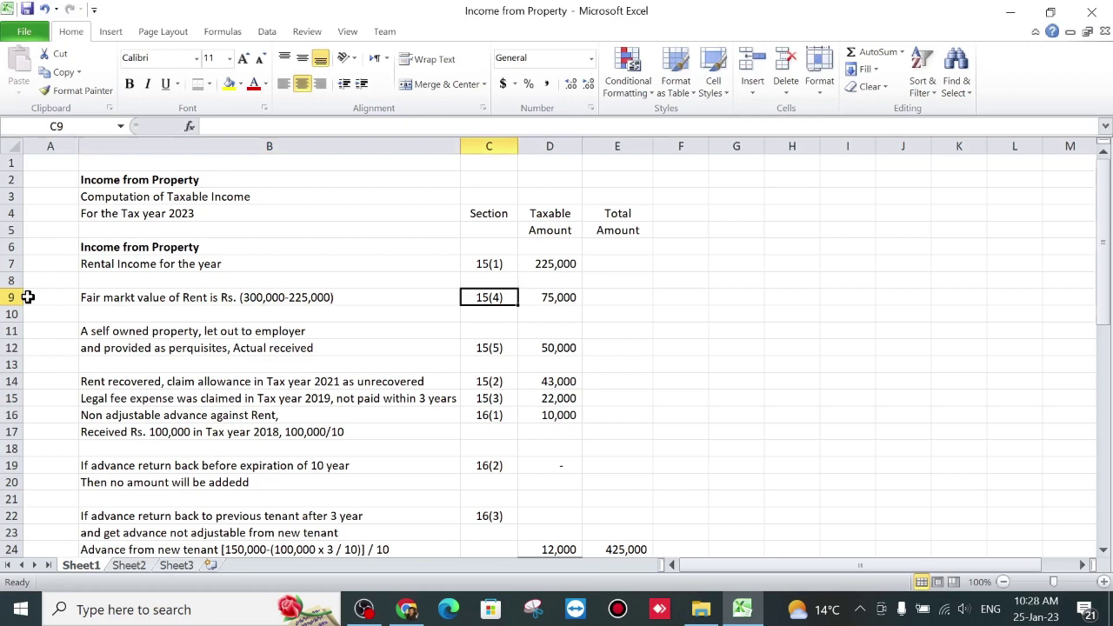
key("Left")
key("Left")
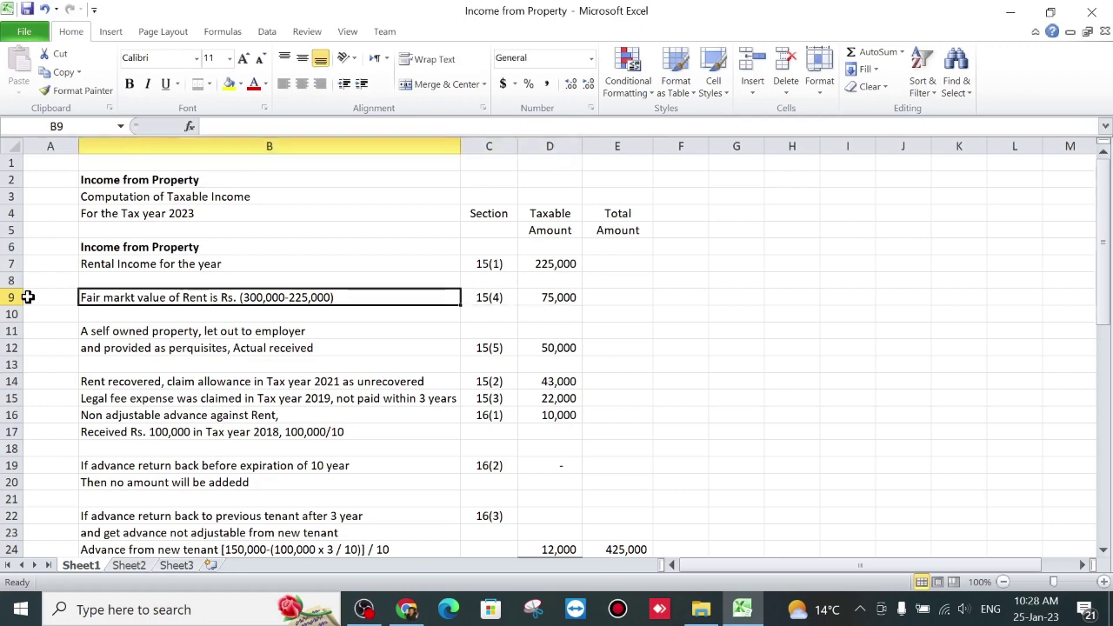
Examine the income from property entry for the self-owned property let out to the employer, including its taxable amount in row 12
key("Down")
key("Down")
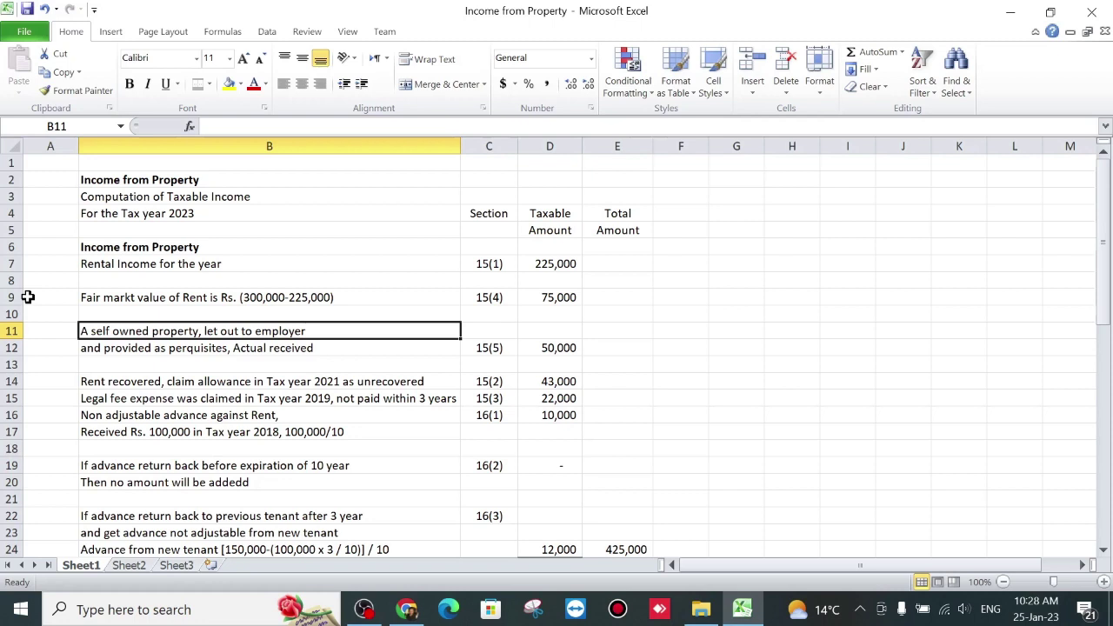
key("Down")
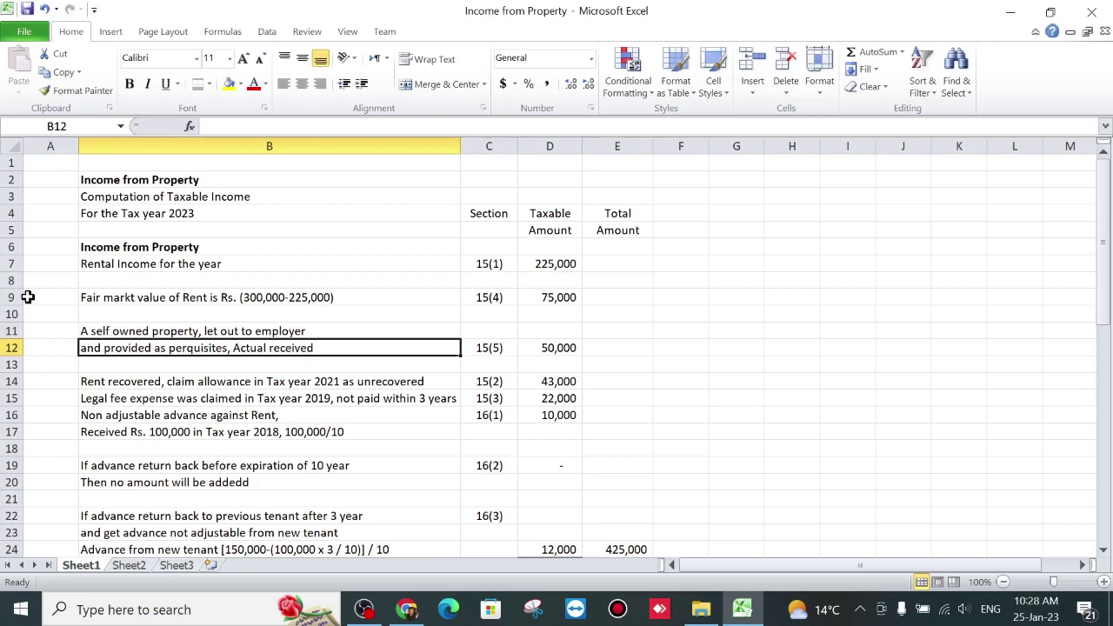
key("Right")
key("Right")
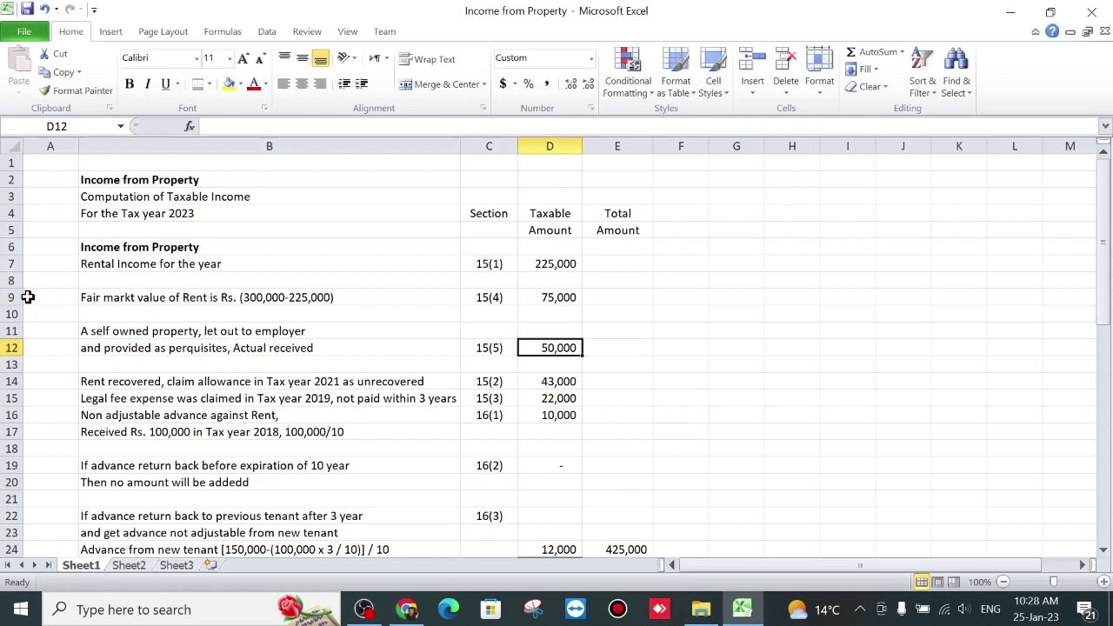
key("Left")
key("Left")
key("Left")
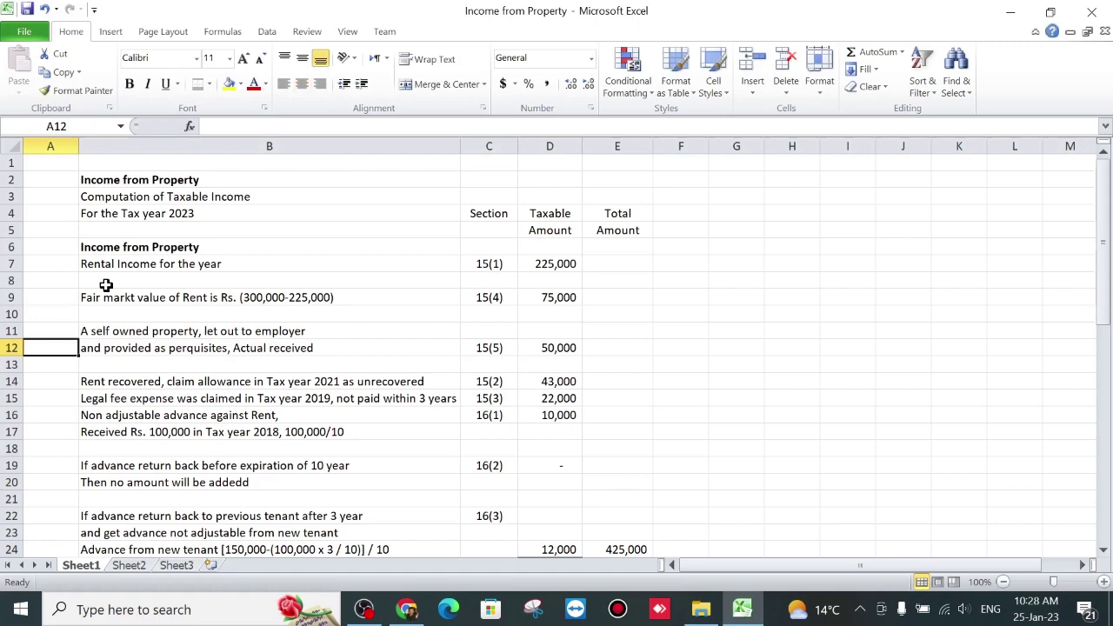
Compare the employer-let property's actual rent received with its fair market value entry under Income from Salary
left_click(559, 350)
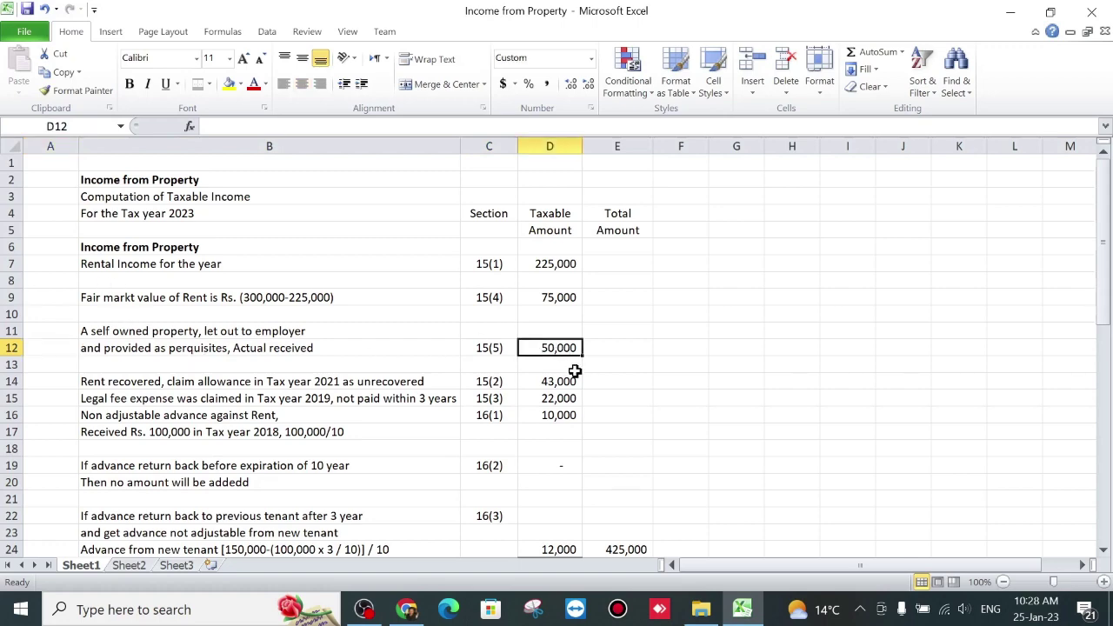
scroll(574, 371, "down", 10)
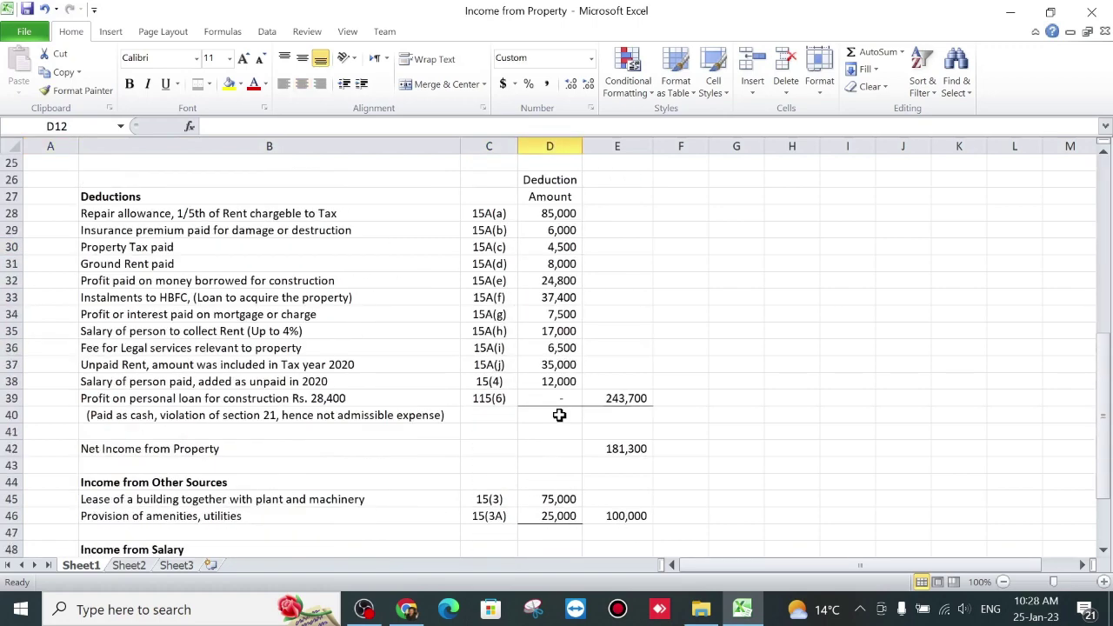
left_click(557, 483)
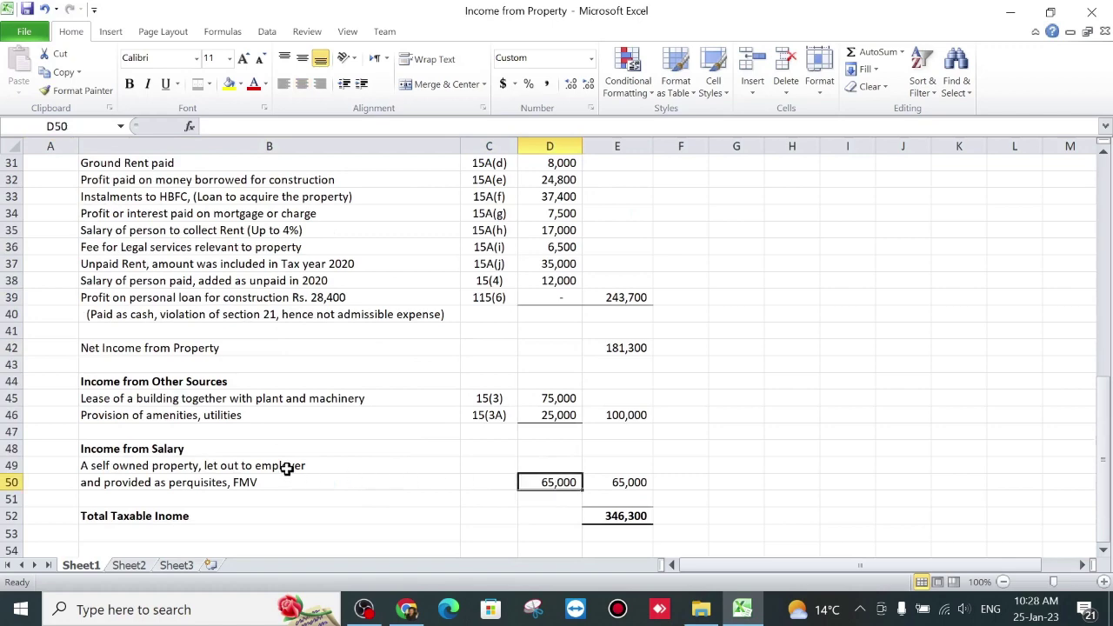
left_click(196, 449)
left_click(204, 467)
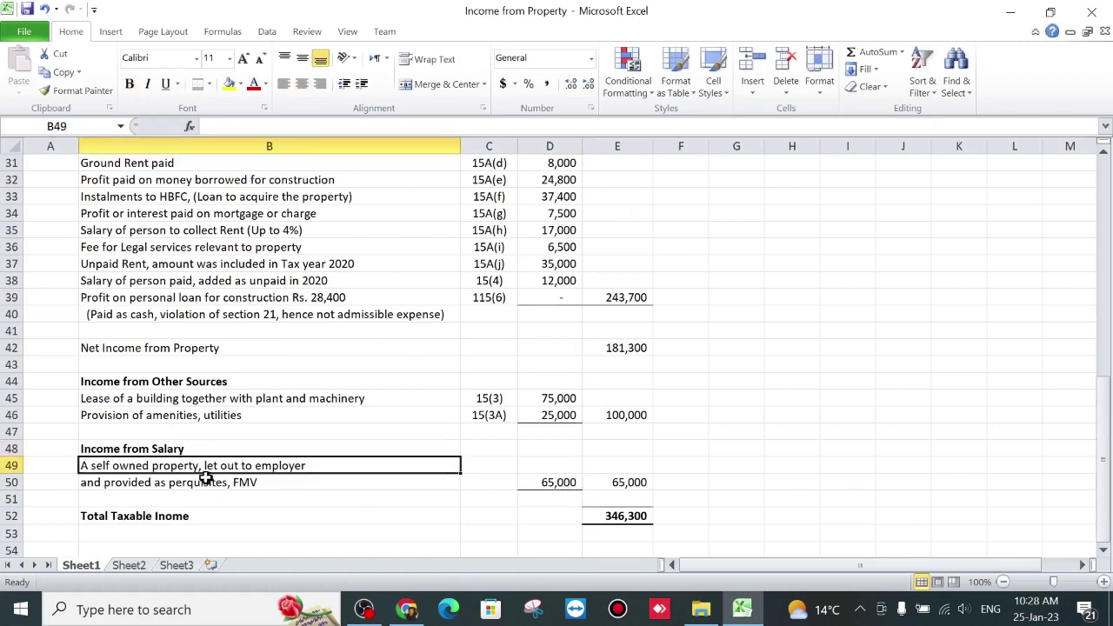
left_click(207, 481)
left_click(550, 480)
scroll(519, 500, "up", 10)
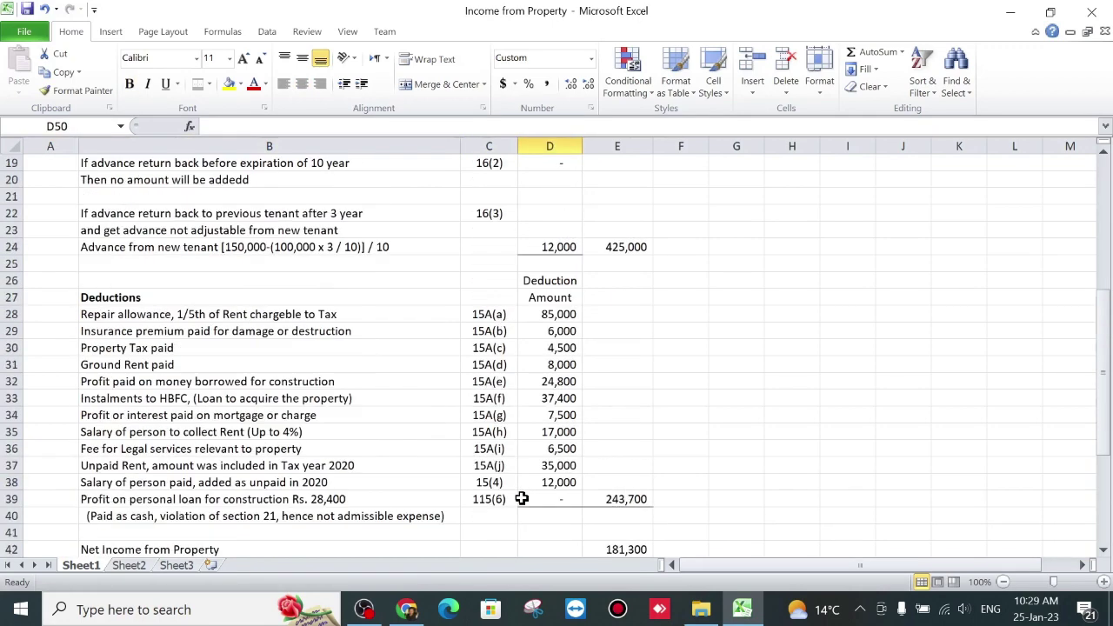
Examine the recovered rent entry in row 14, previously claimed as unrecovered, and its taxable amount
left_click(710, 373)
key("Home")
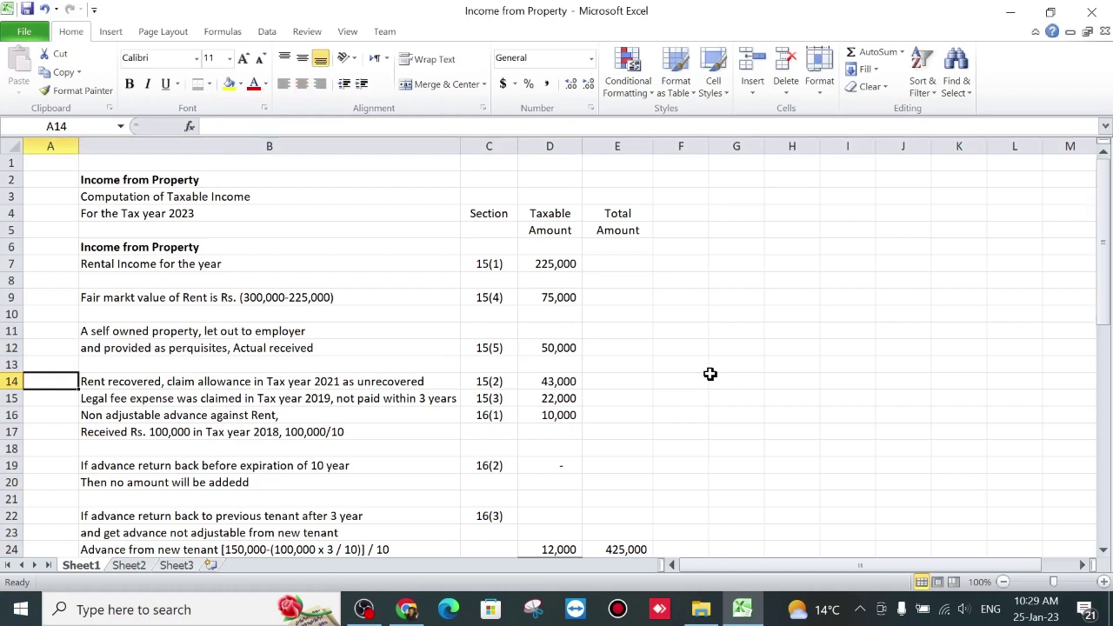
key("Right")
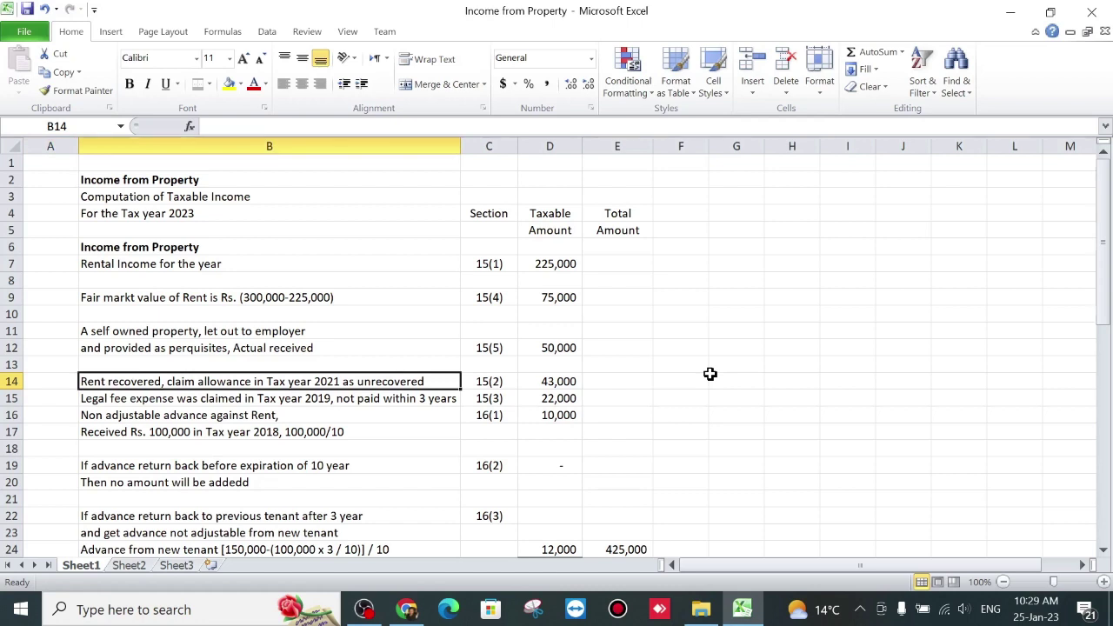
key("Right")
key("Right")
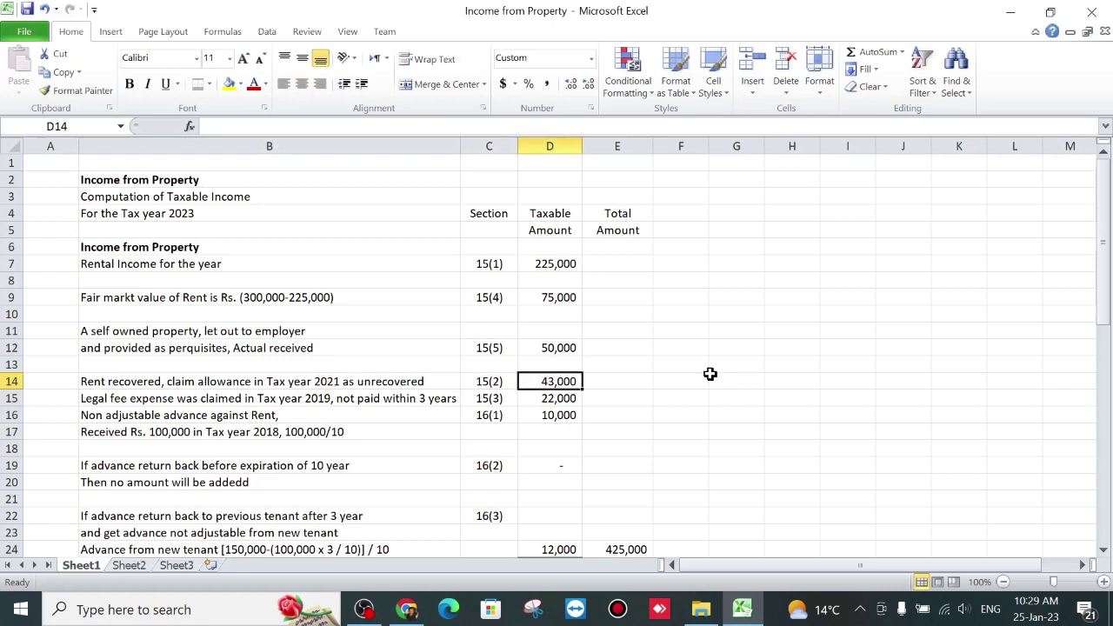
Examine the unpaid legal fee expense entry in row 15 and its taxable amount
key("Down")
key("Left")
key("Left")
key("Left")
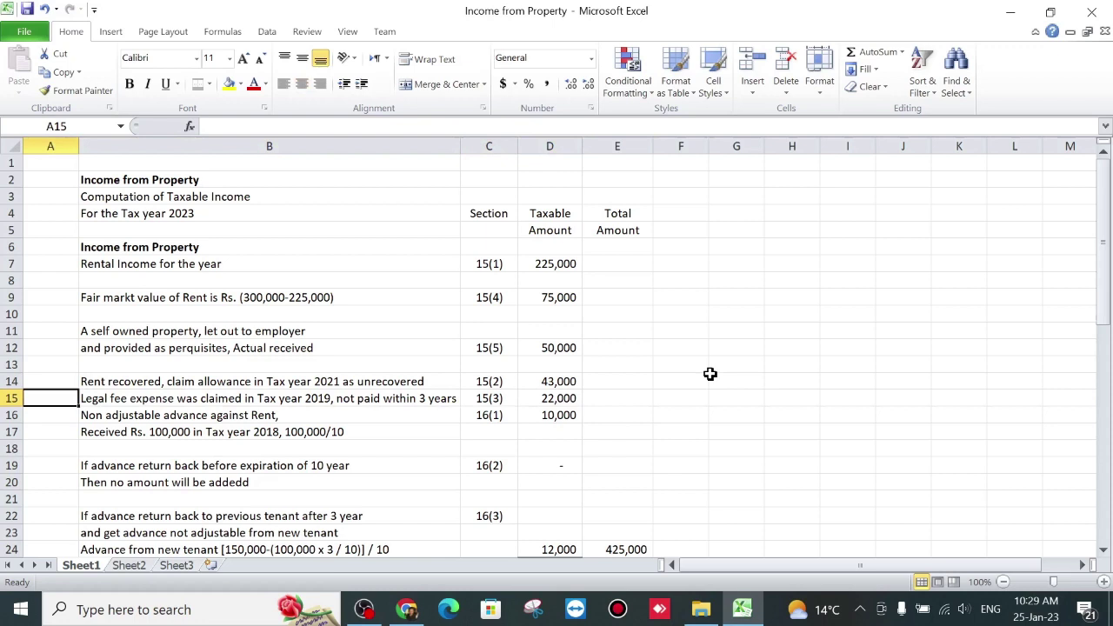
key("Right")
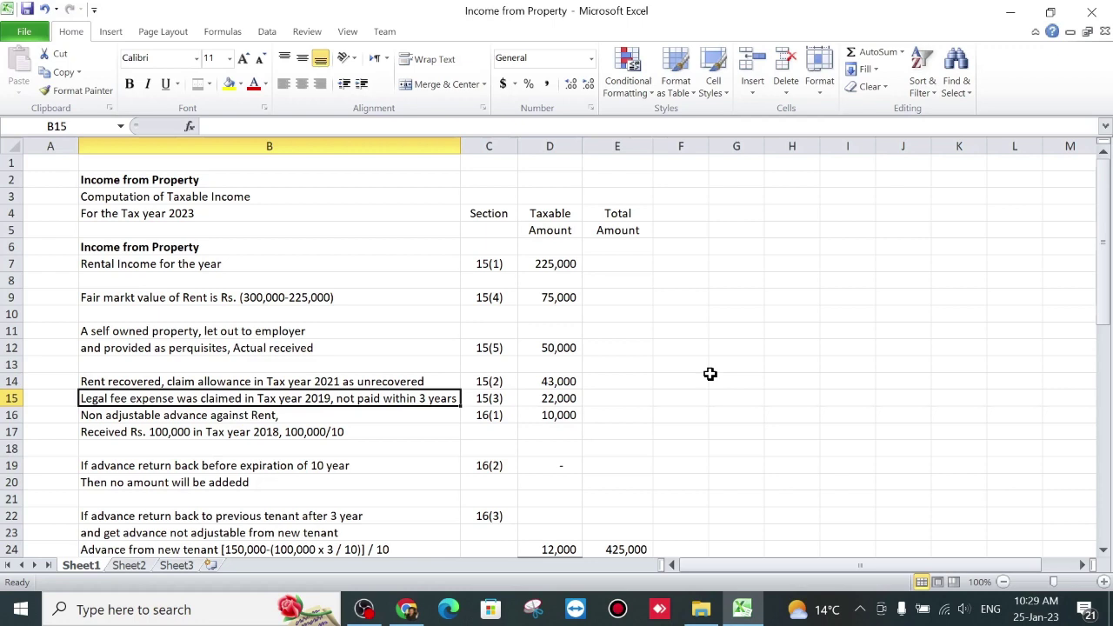
key("Right")
key("Right")
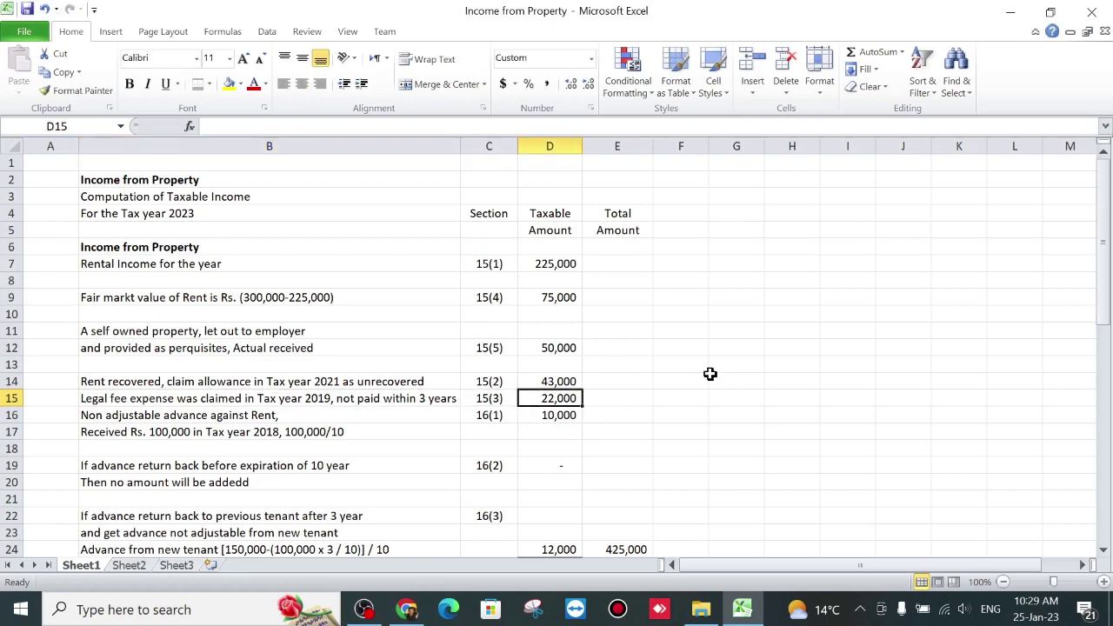
Examine the non-adjustable advance against rent in rows 16 and 17, including its calculation and taxable amount
key("Down")
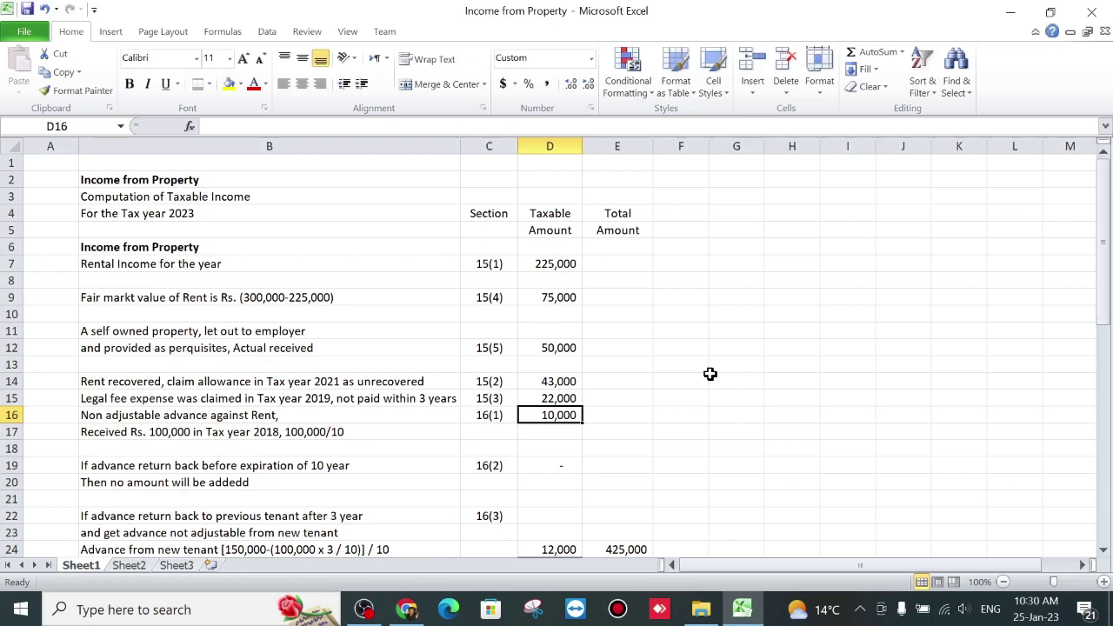
key("Left")
key("Left")
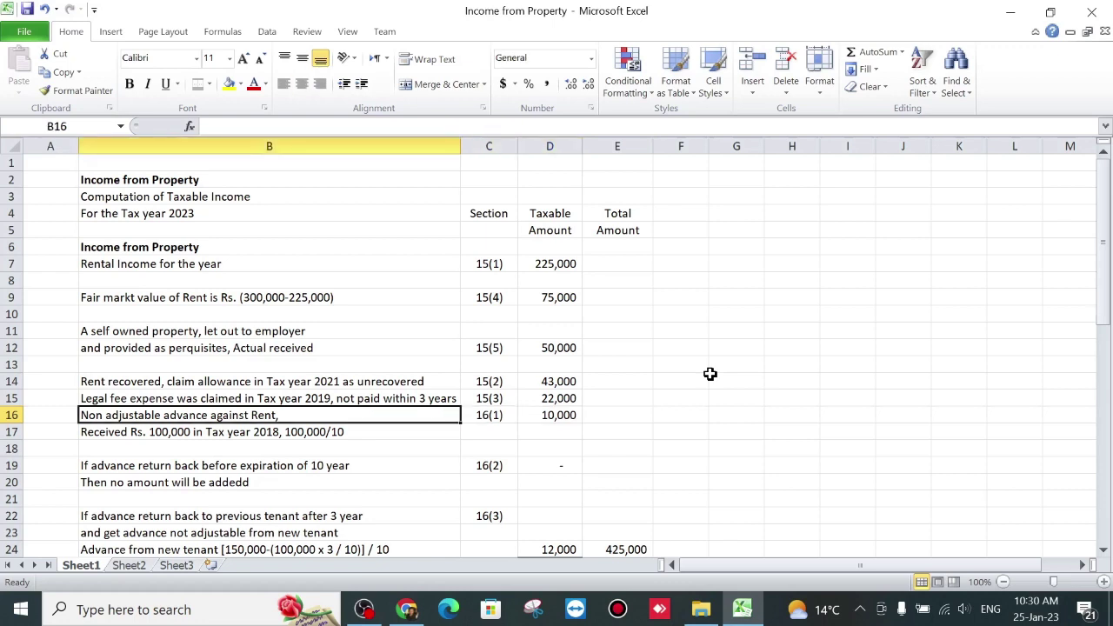
key("Down")
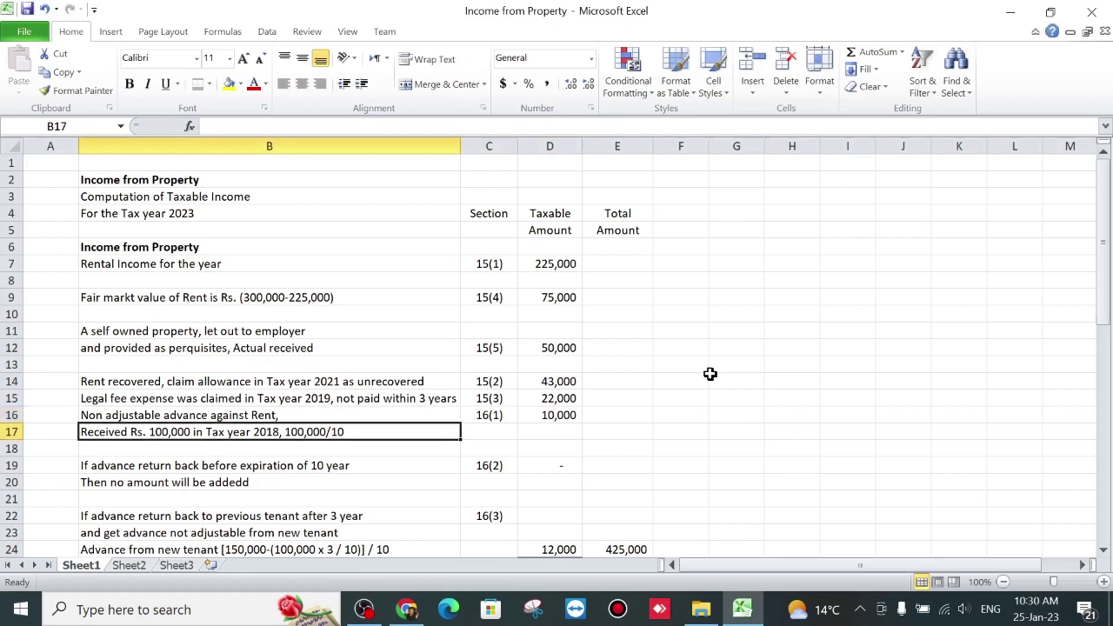
key("Right")
key("Right")
key("Up")
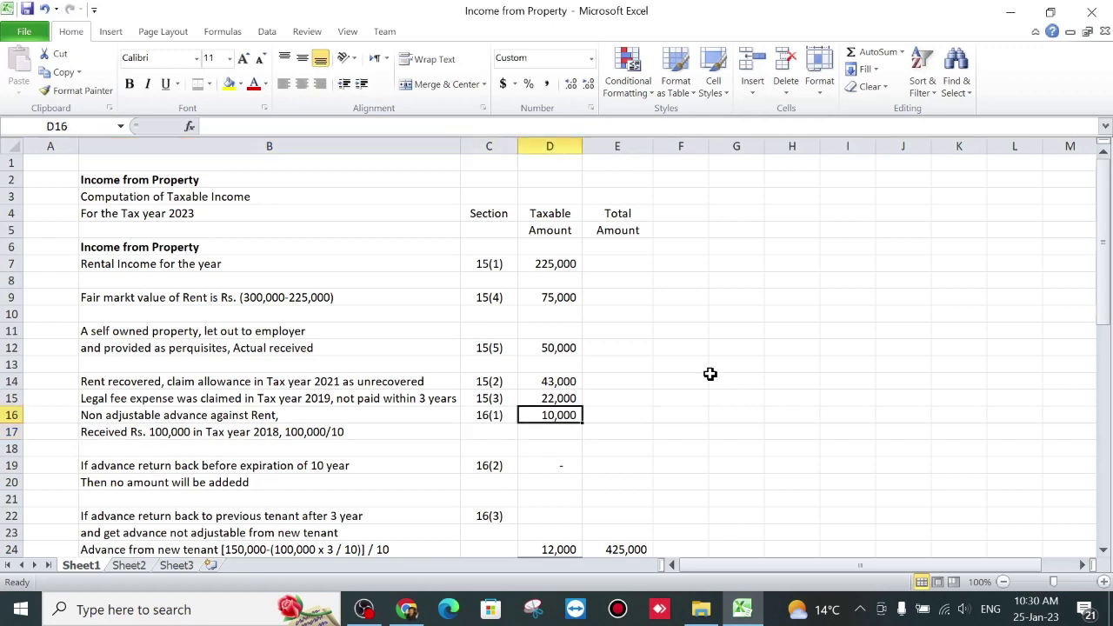
Read the rule in rows 19 and 20 for an advance returned before 10 years expire
key("Down")
key("Down")
key("Down")
key("Down")
key("Down")
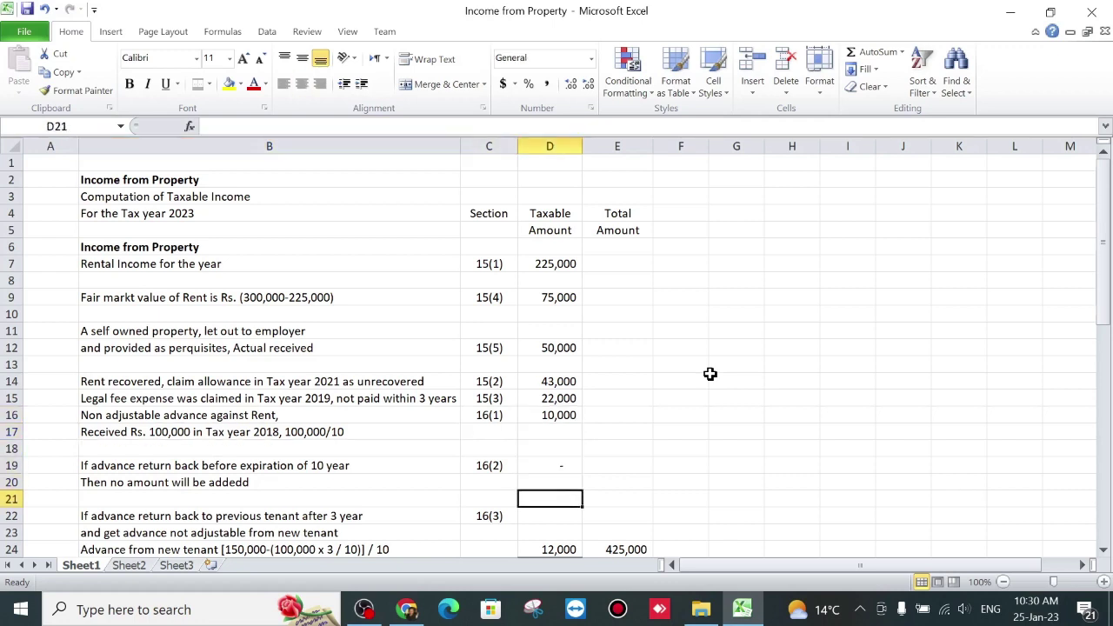
key("Up")
key("Up")
key("Left")
key("Left")
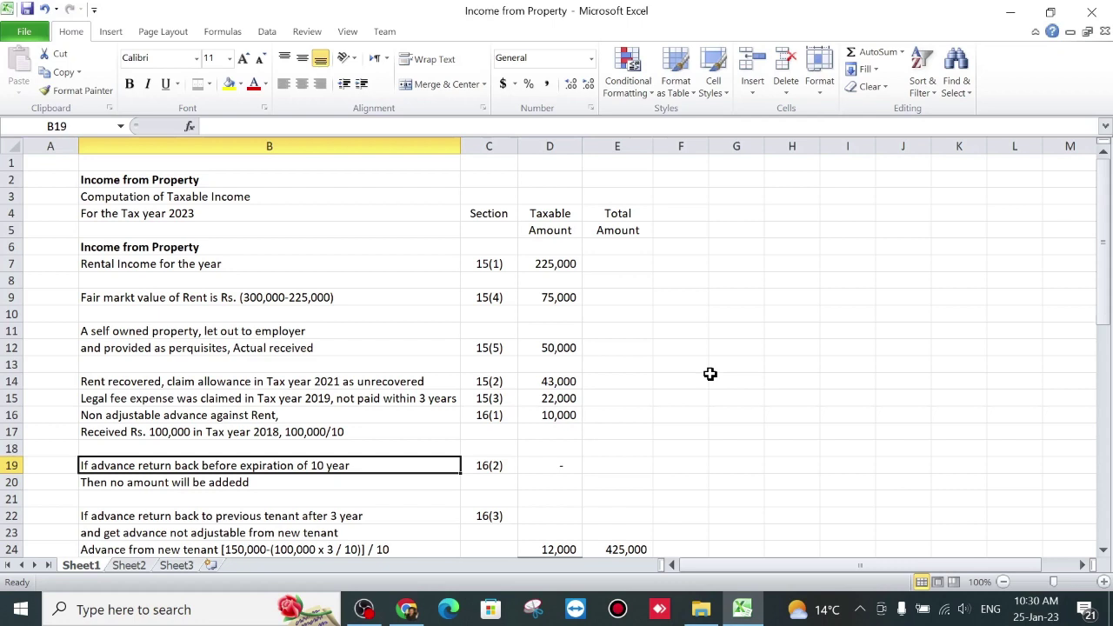
key("Down")
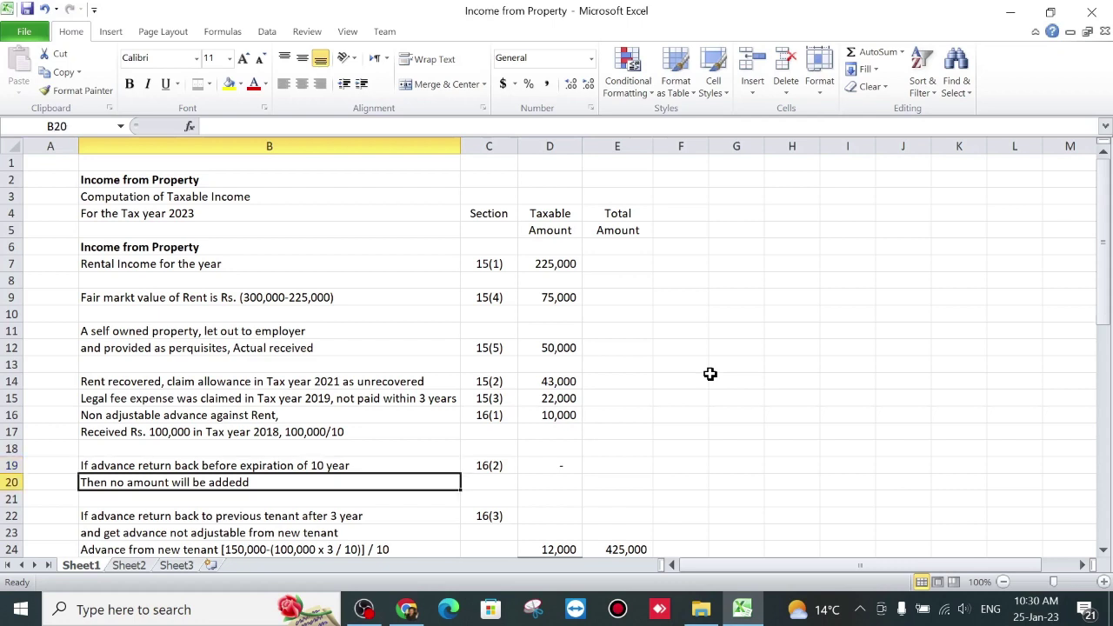
Compare the non-adjustable advance's taxable amount in row 16 with the amount for an advance returned early in row 19
key("Up")
key("Up")
key("Up")
key("Up")
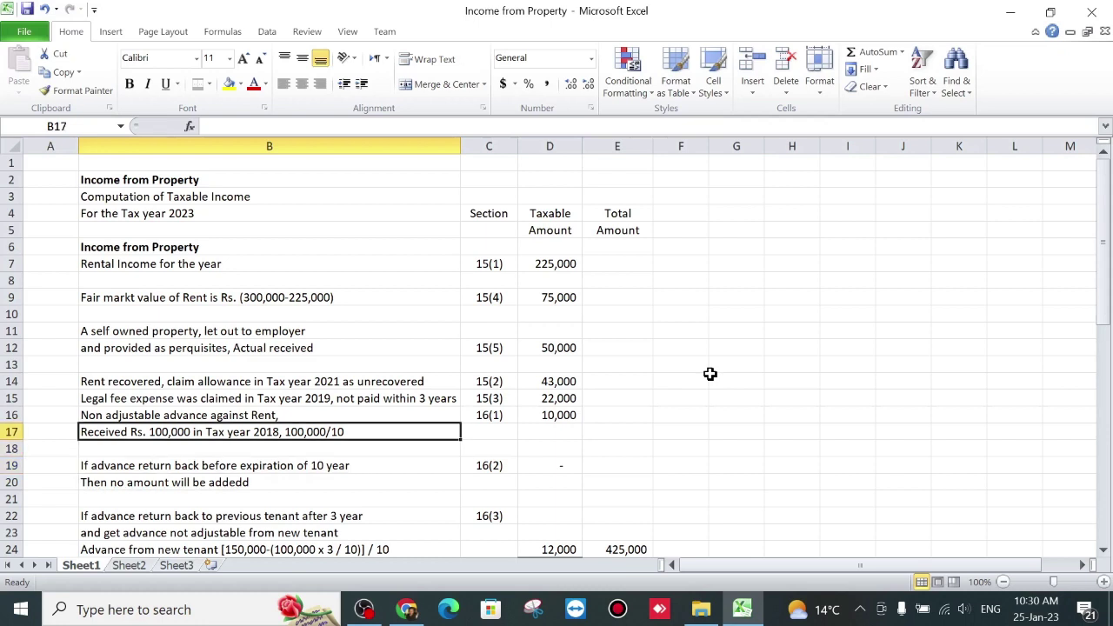
key("Right")
key("Right")
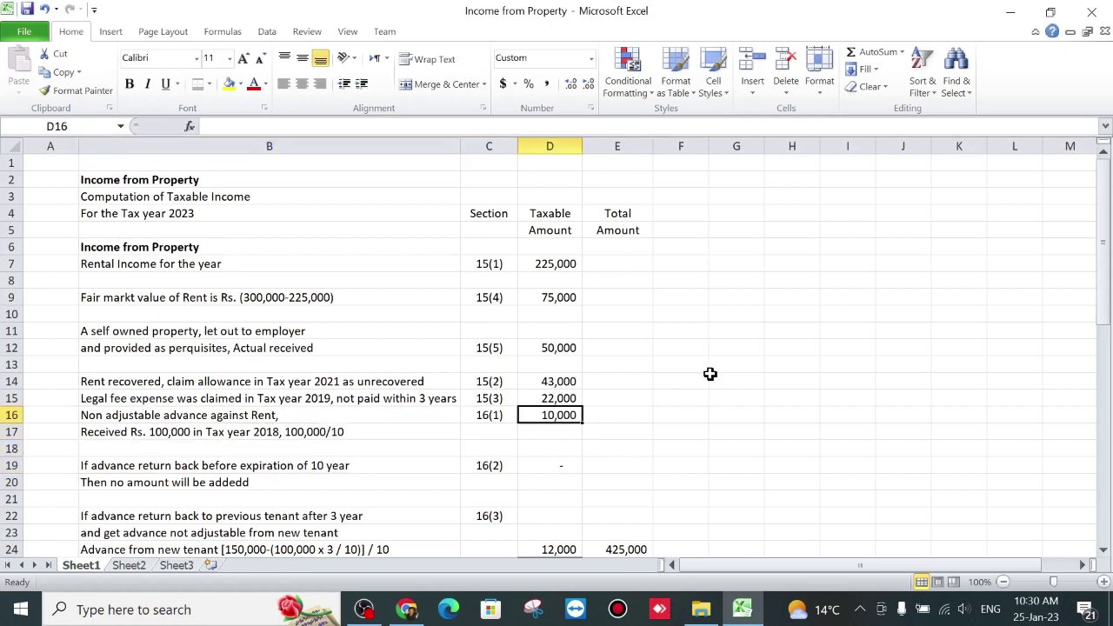
key("Down")
key("Down")
key("Down")
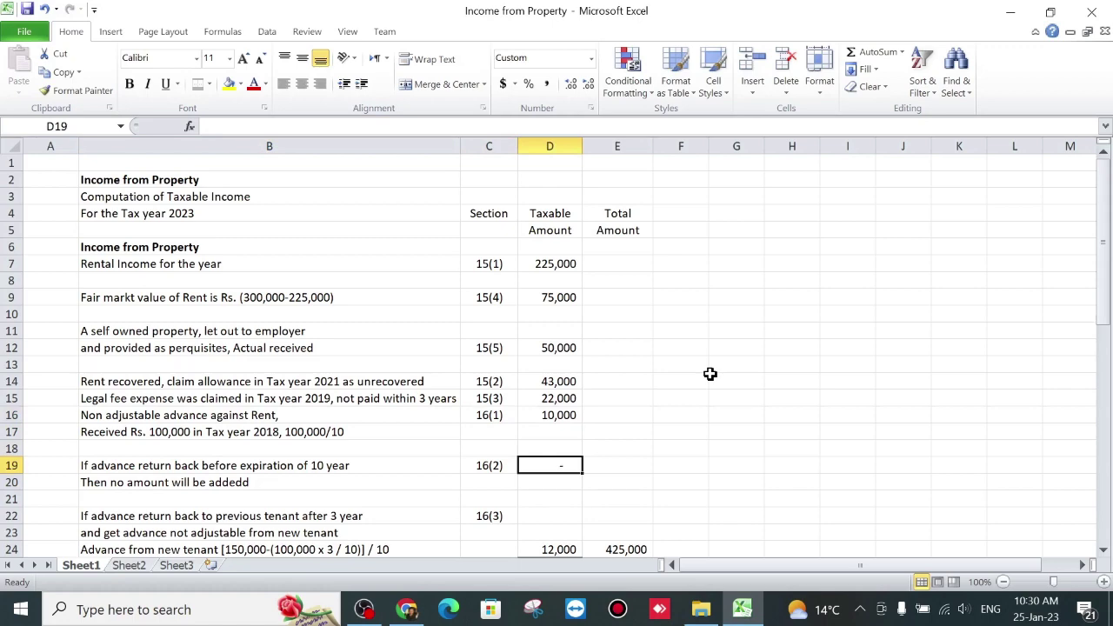
Examine the advance returned to the previous tenant in rows 22 to 24, its new-tenant calculation and the total in E24
scroll(630, 481, "down", 3)
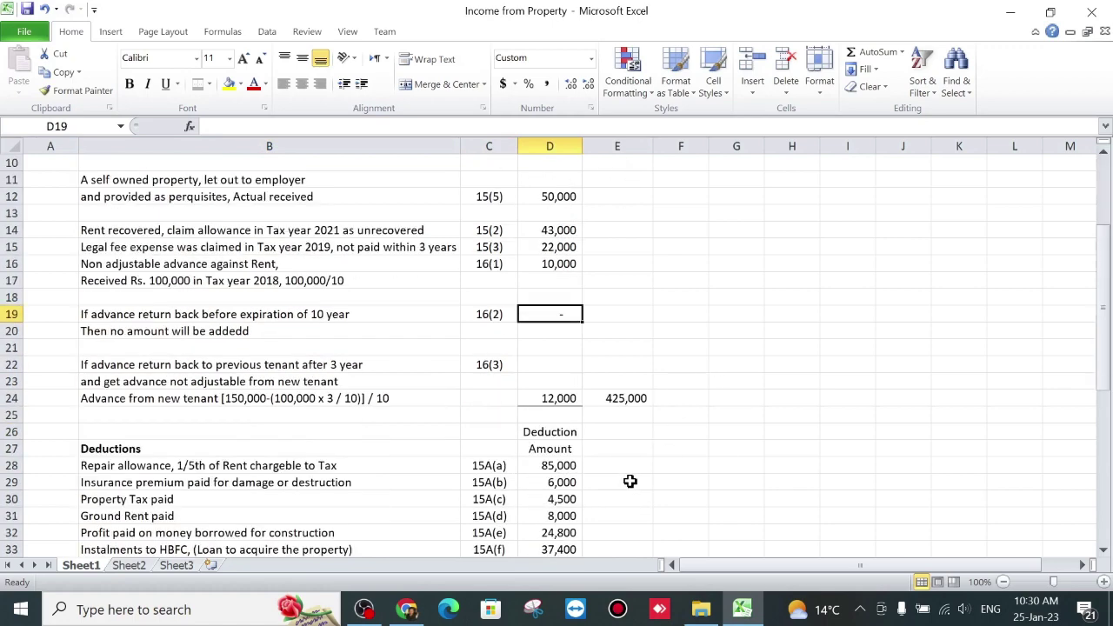
left_click(261, 365)
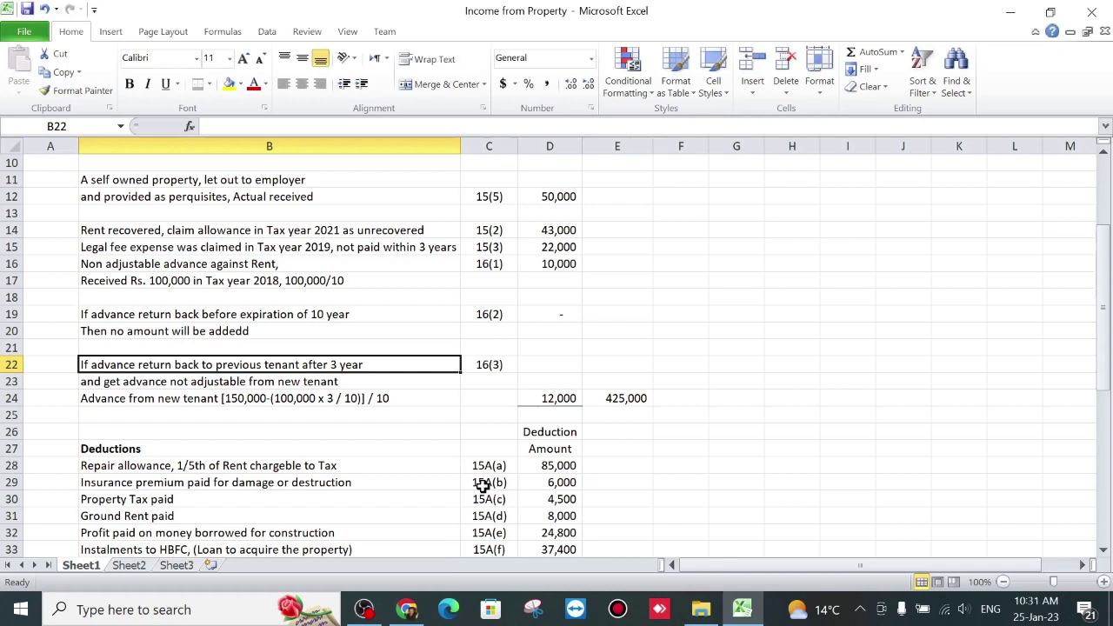
key("Down")
key("Up")
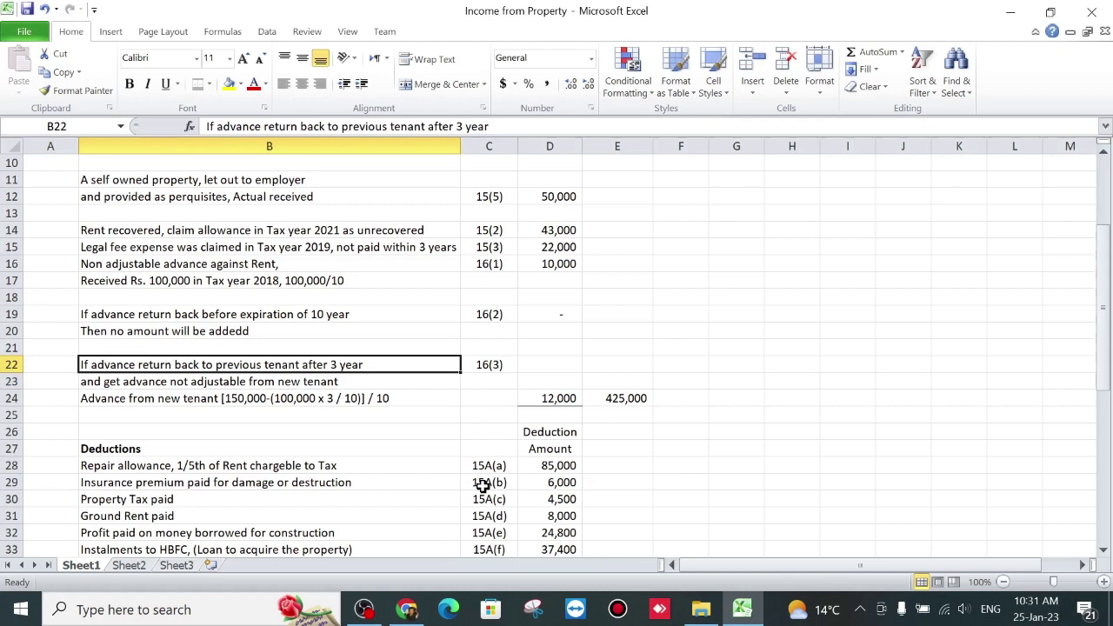
key("Down")
key("Down")
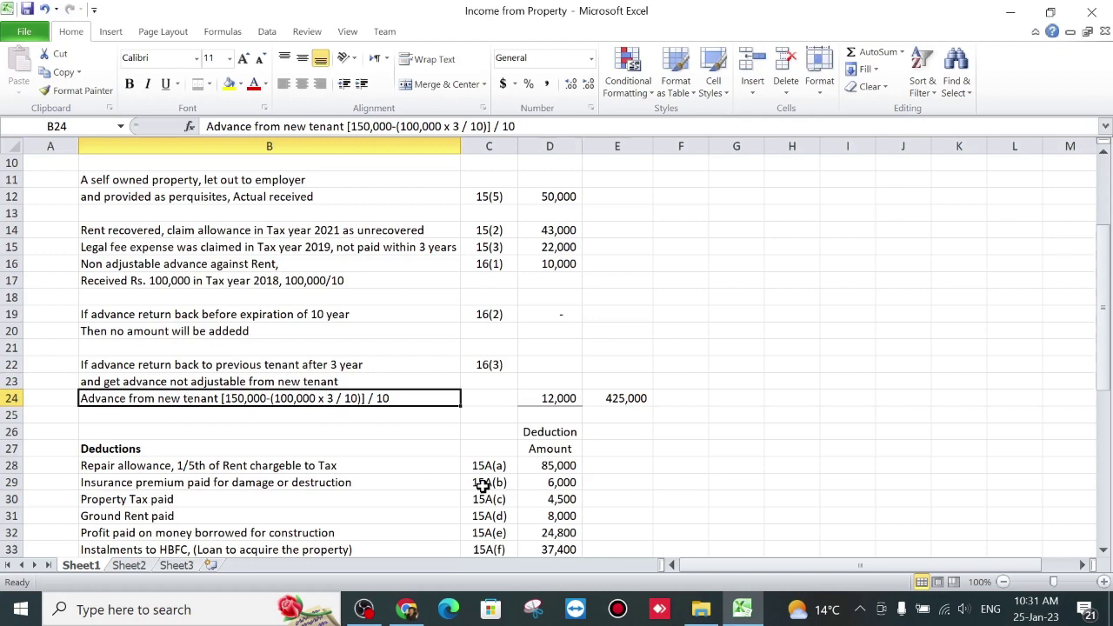
key("Right")
key("Right")
key("Right")
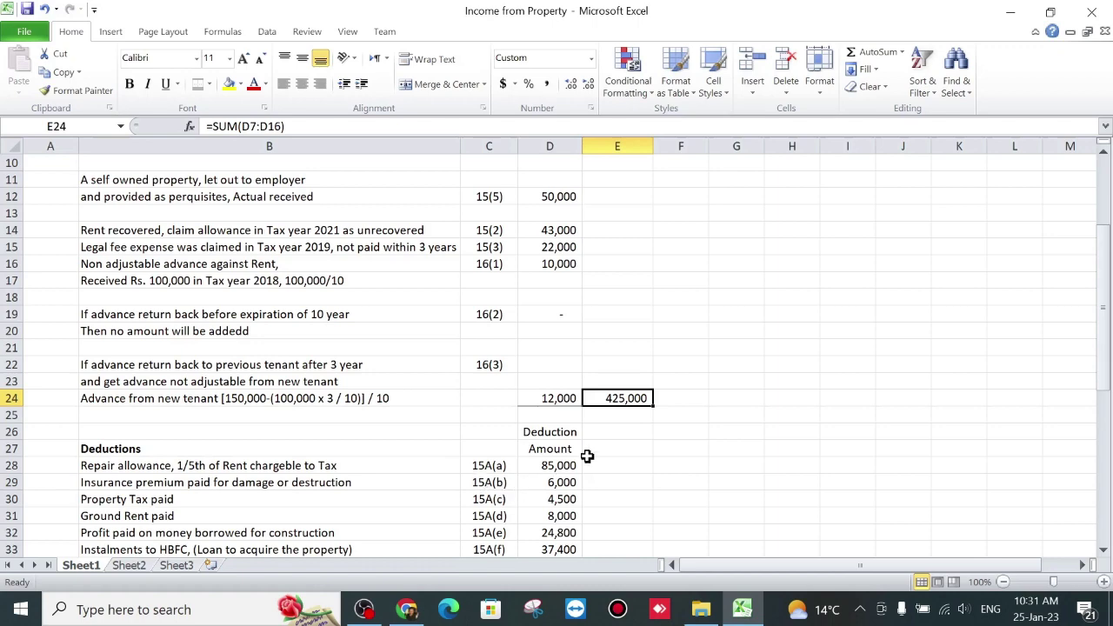
Examine the repair allowance deduction in row 28 and the formula behind its amount
scroll(587, 457, "down", 2)
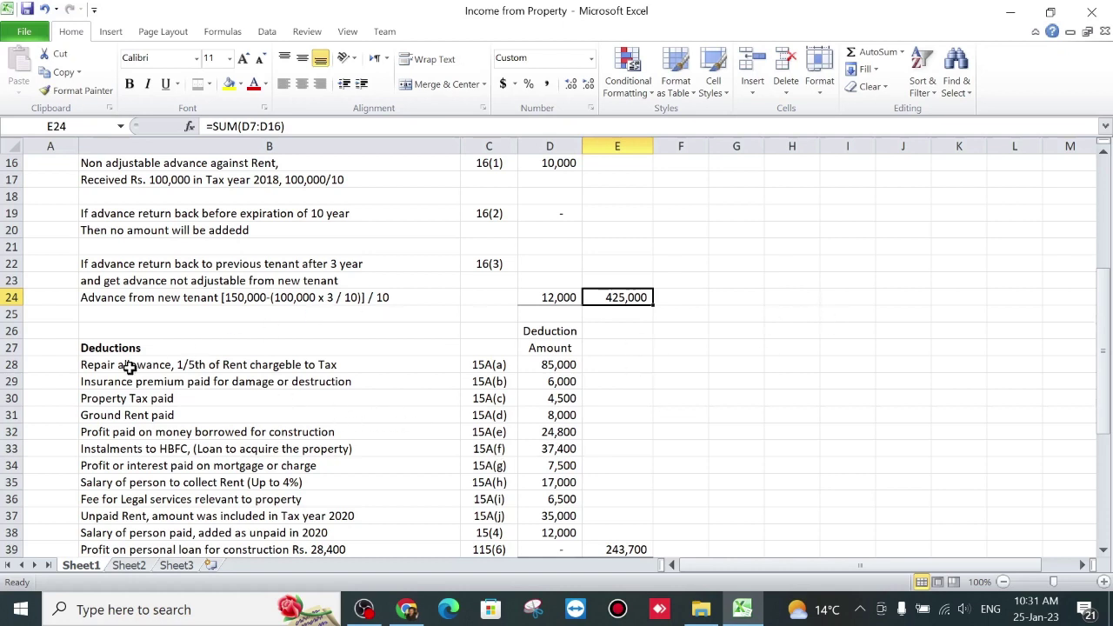
left_click(59, 365)
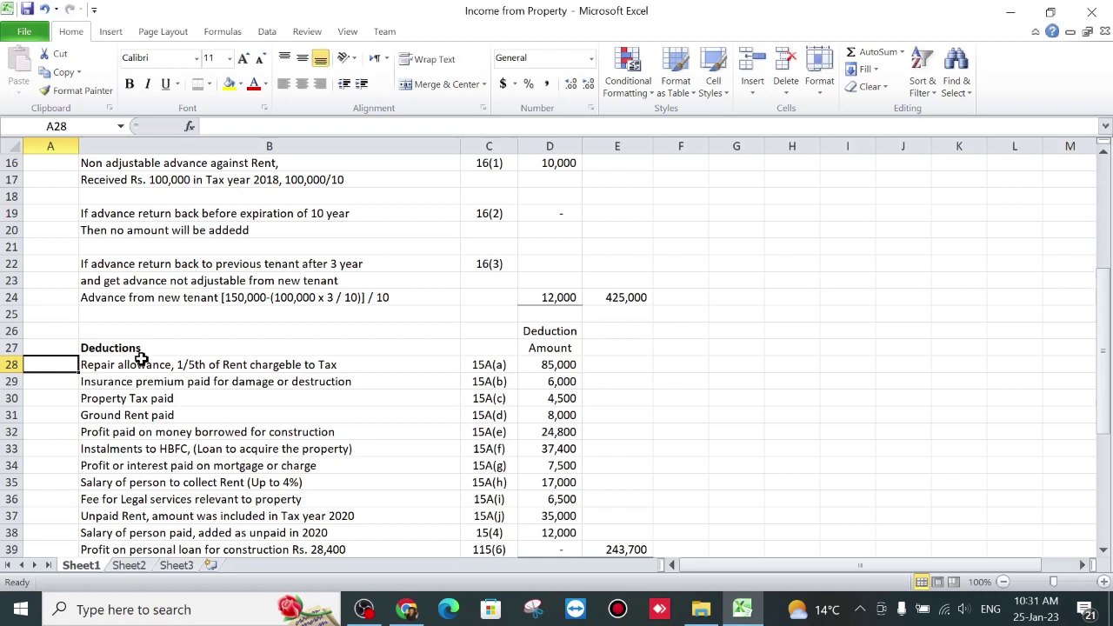
left_click(182, 369)
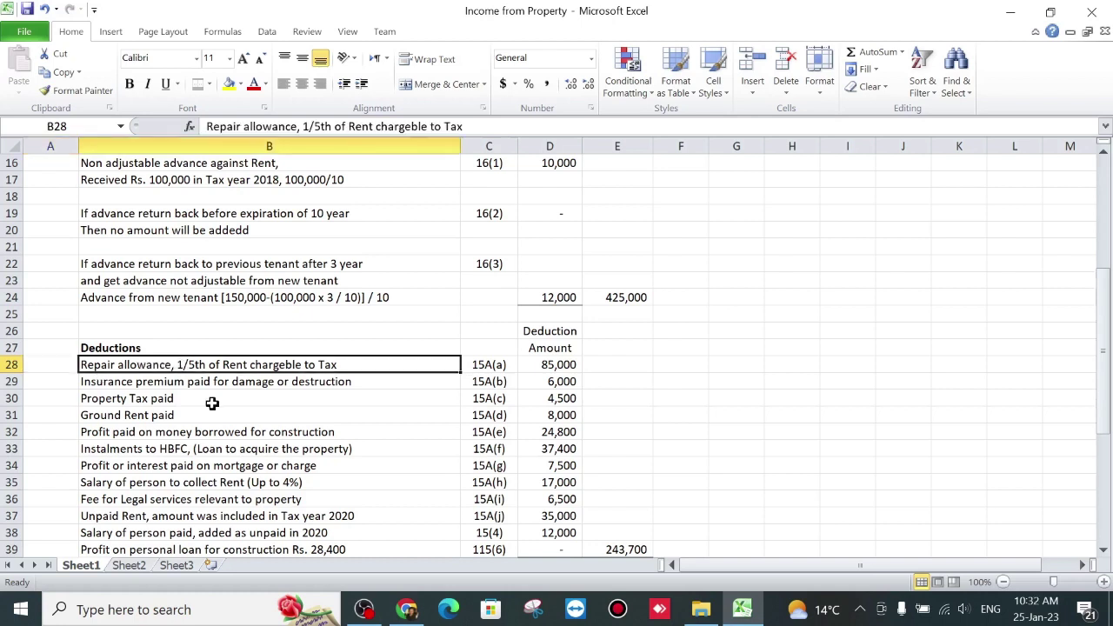
left_click(535, 366)
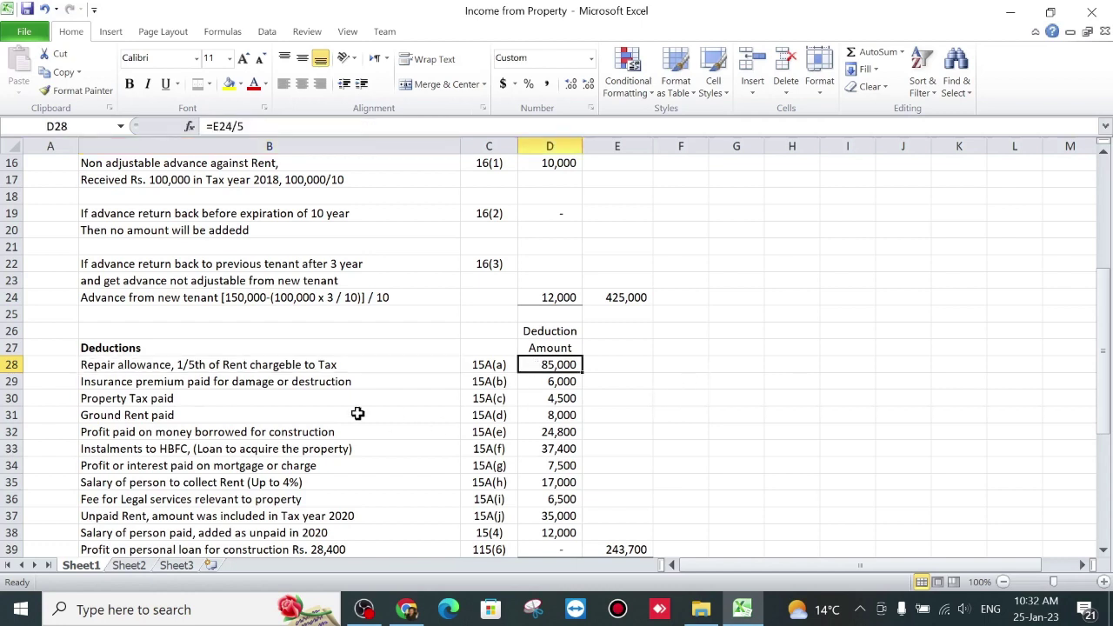
Examine the insurance premium and property tax deductions in rows 29 and 30
left_click(287, 385)
left_click(50, 384)
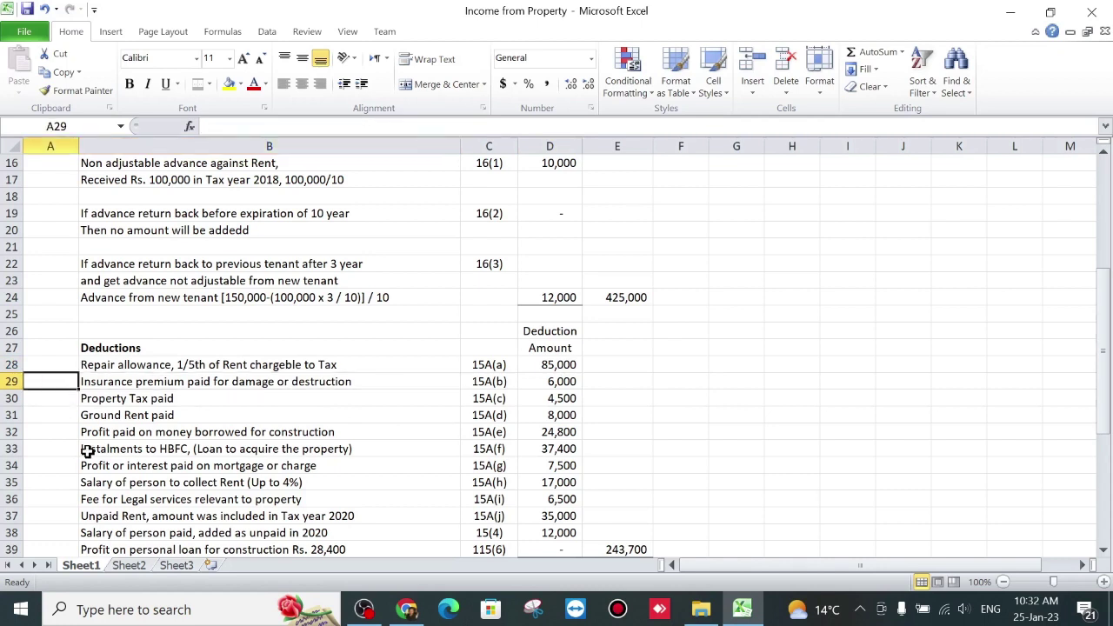
key("Down")
key("Right")
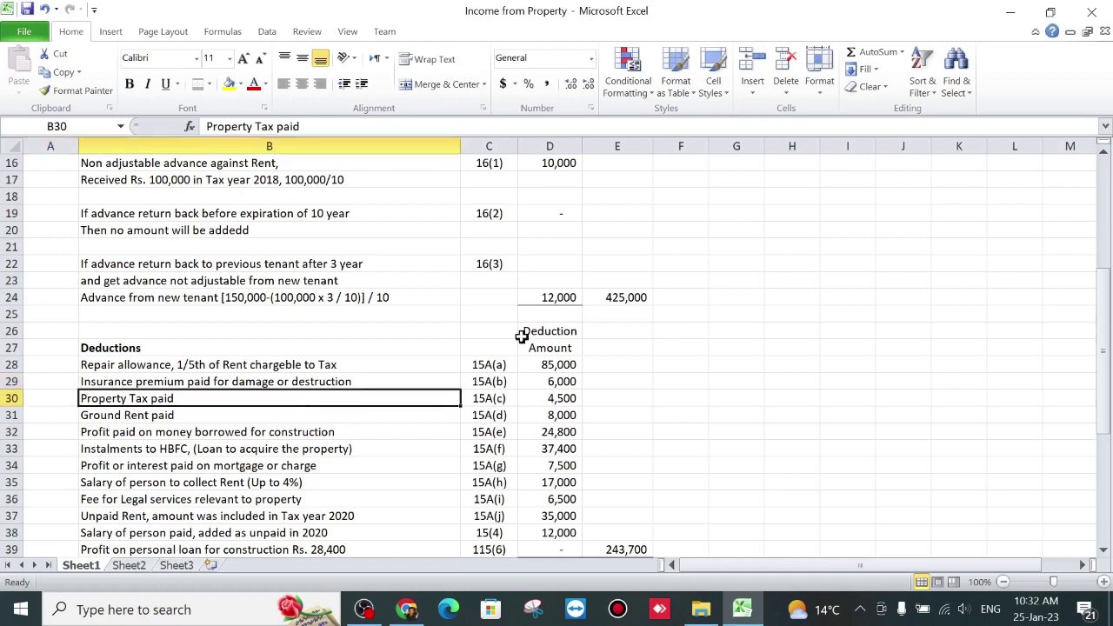
key("Right")
key("Right")
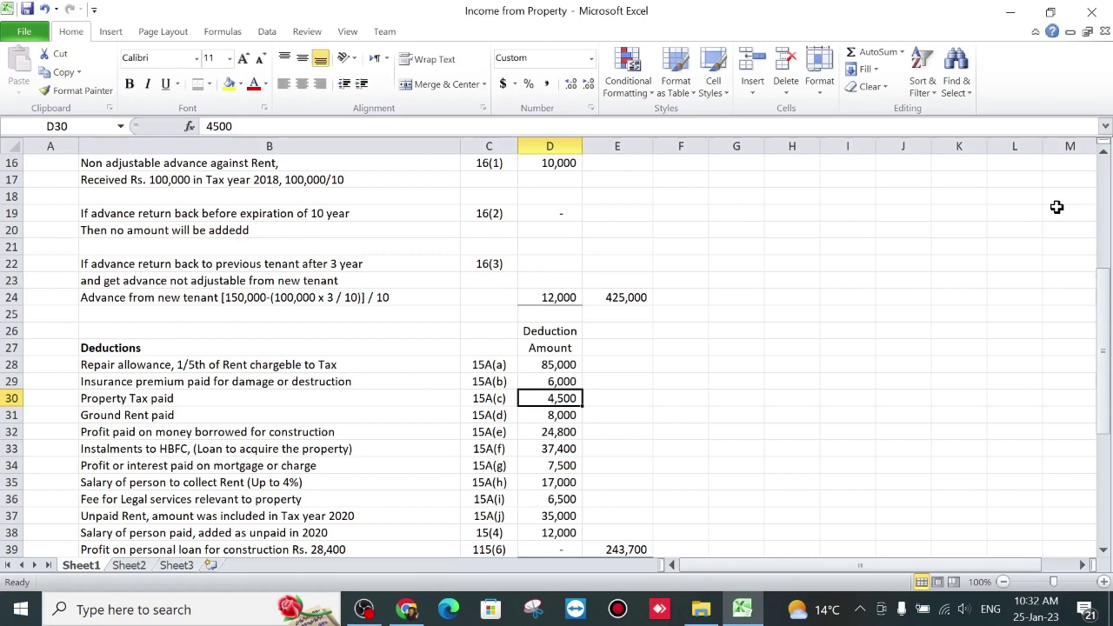
Review the deduction amounts in rows 31 to 34, from ground rent through profit or interest on mortgage
key("Down")
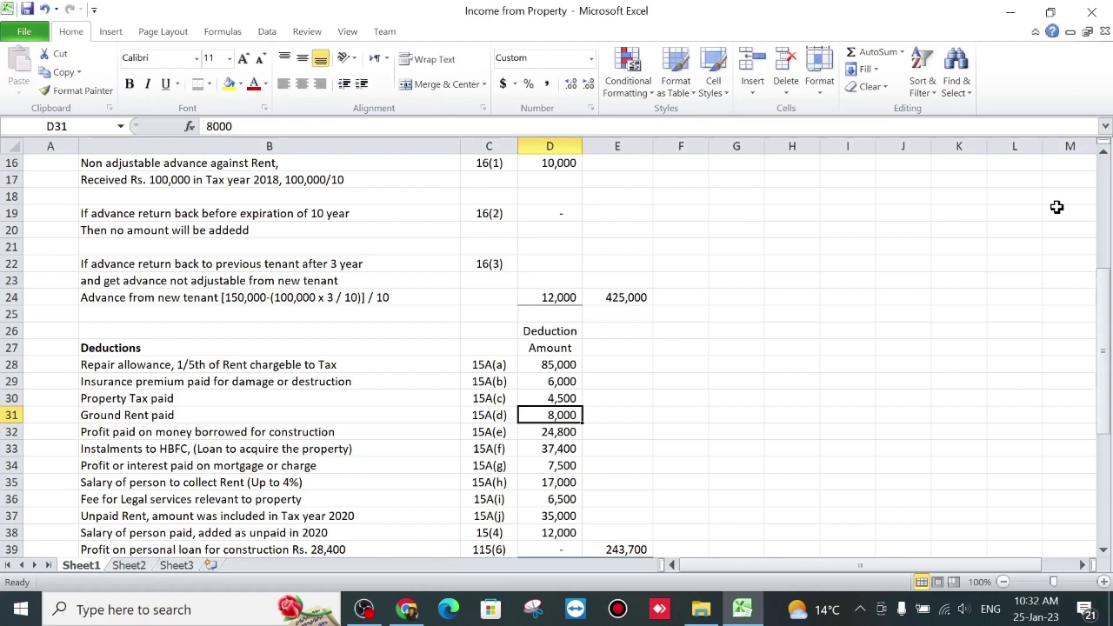
key("Down")
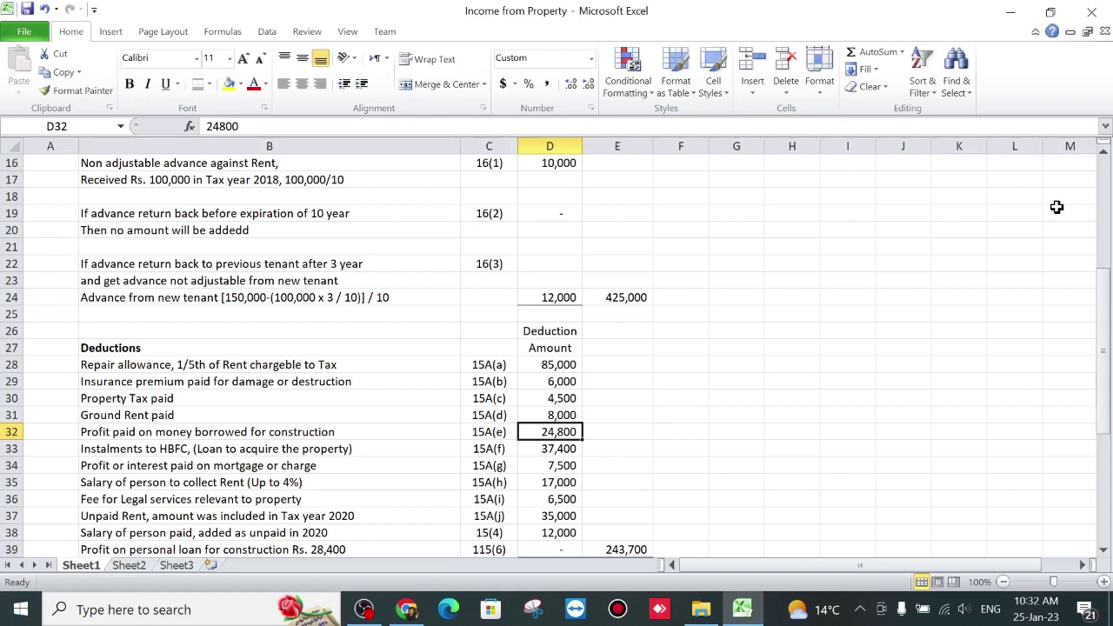
key("Down")
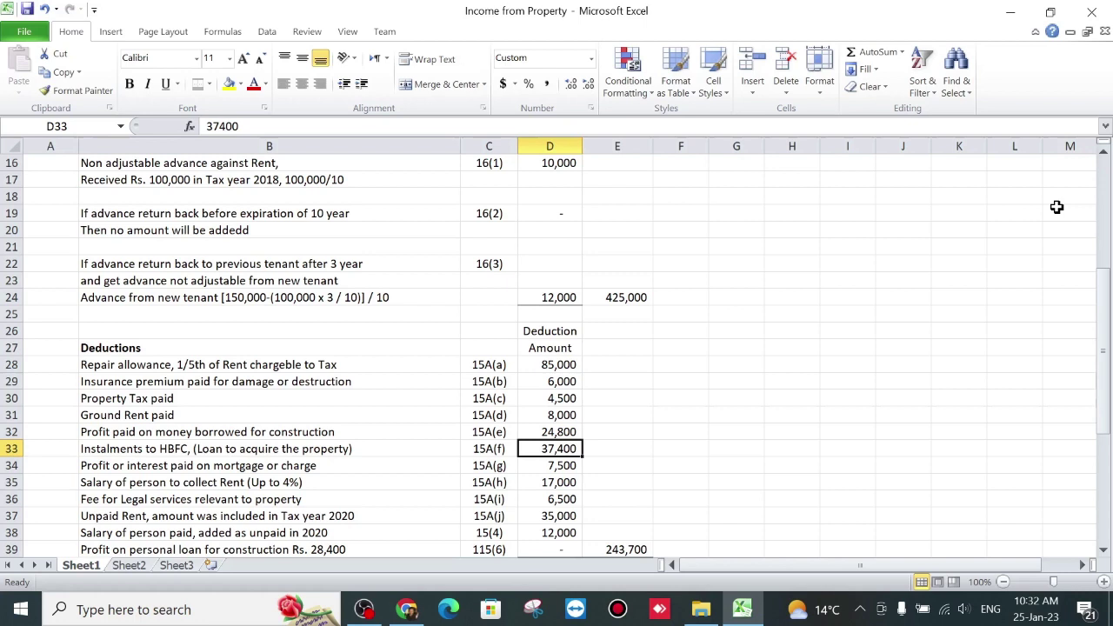
key("Down")
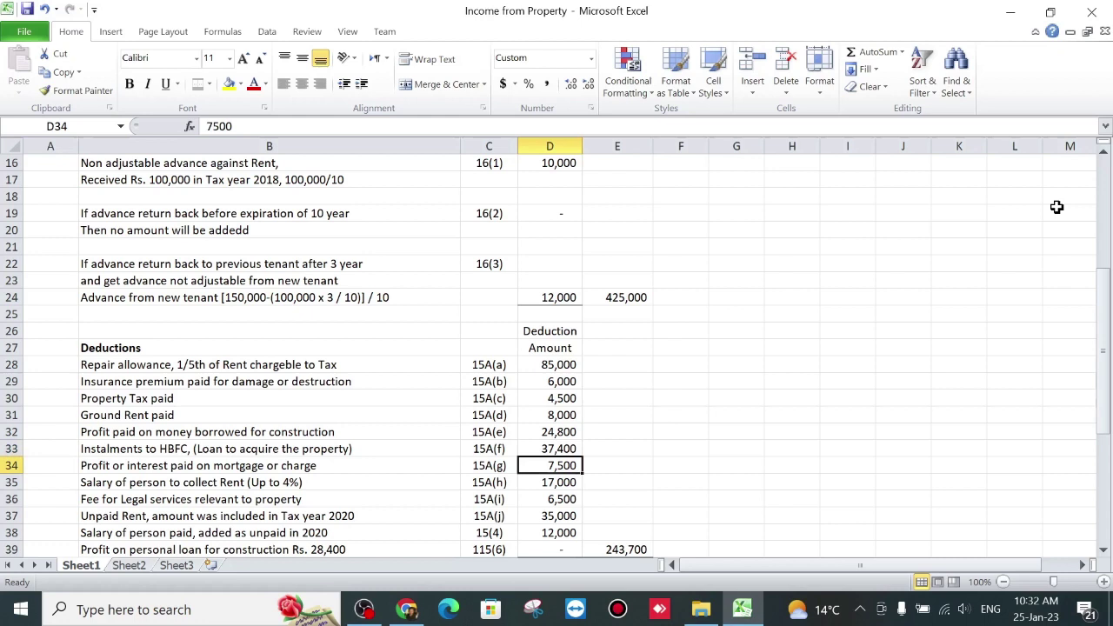
Review the deduction amounts in rows 35 to 38, from the rent collector's salary through the previously unpaid salary
key("Down")
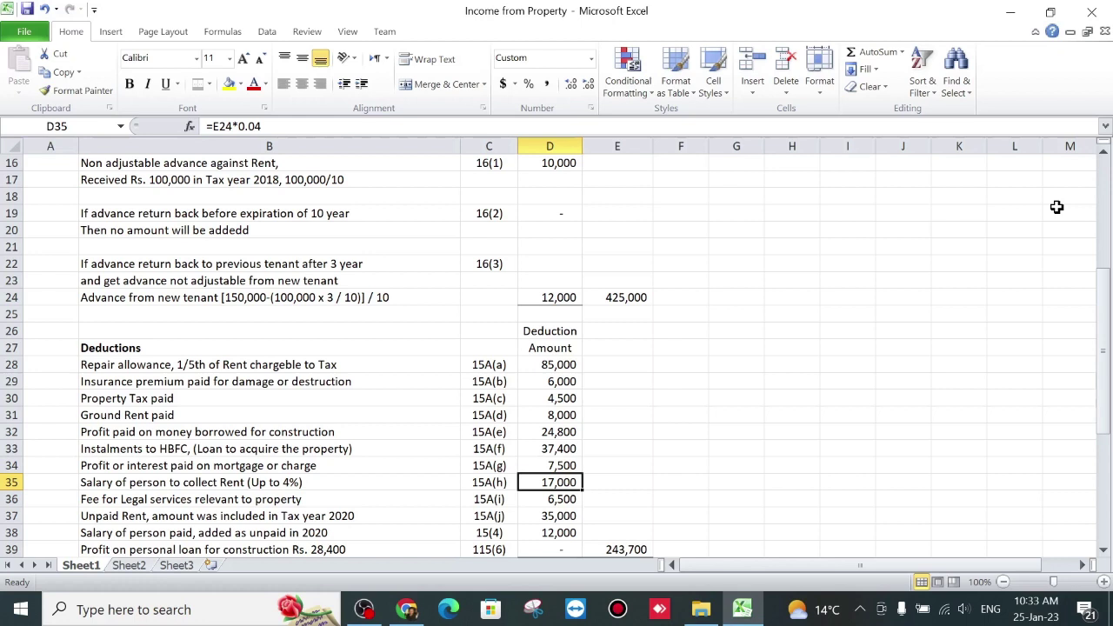
key("Down")
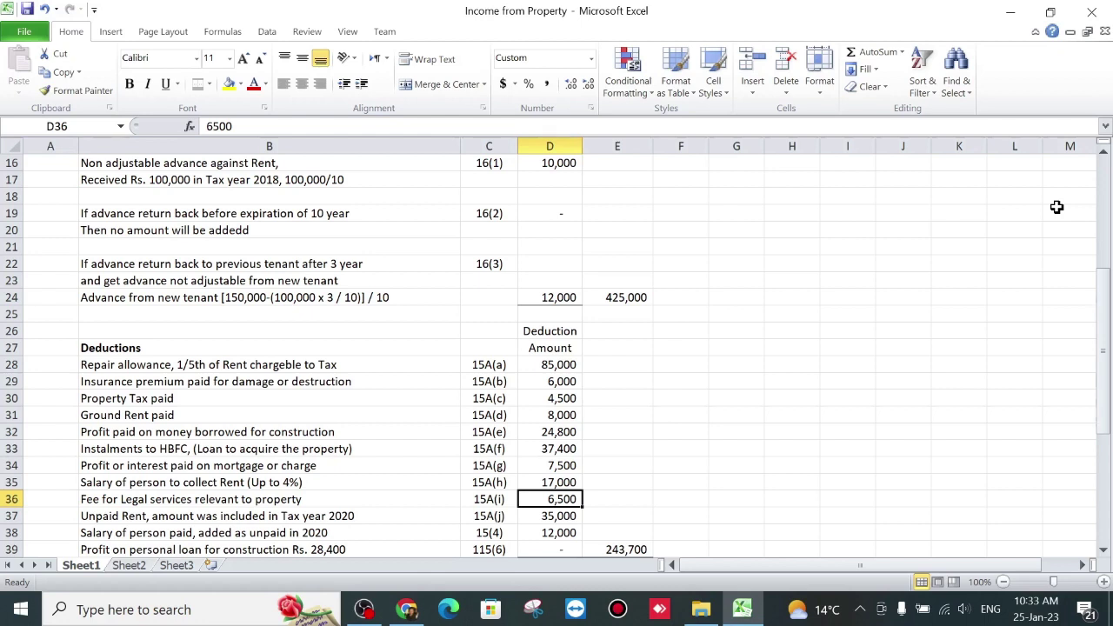
key("Down")
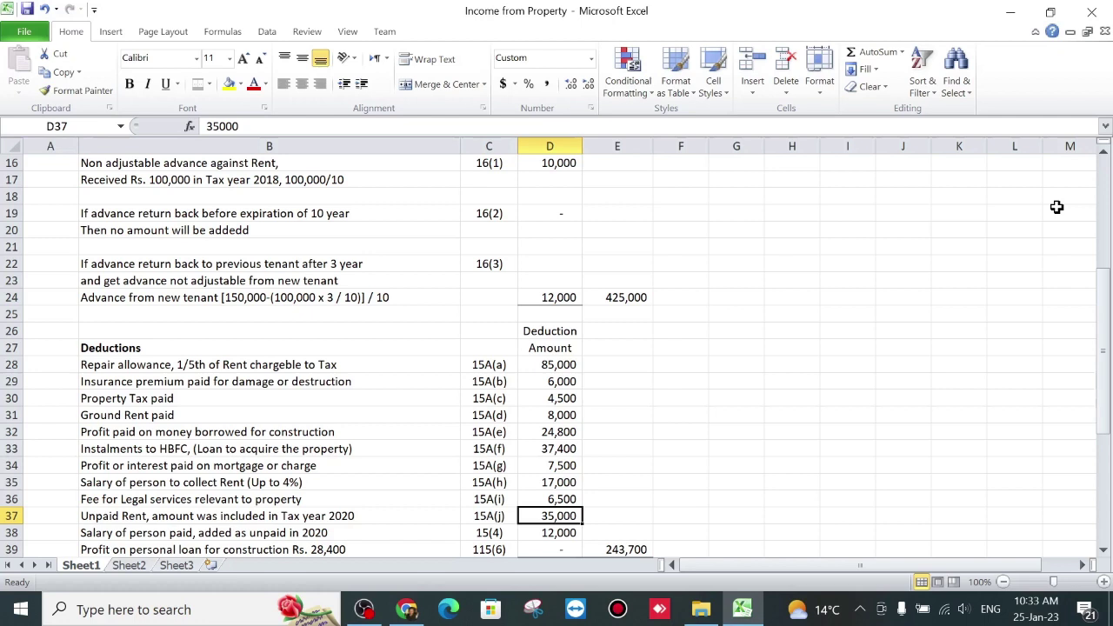
key("Down")
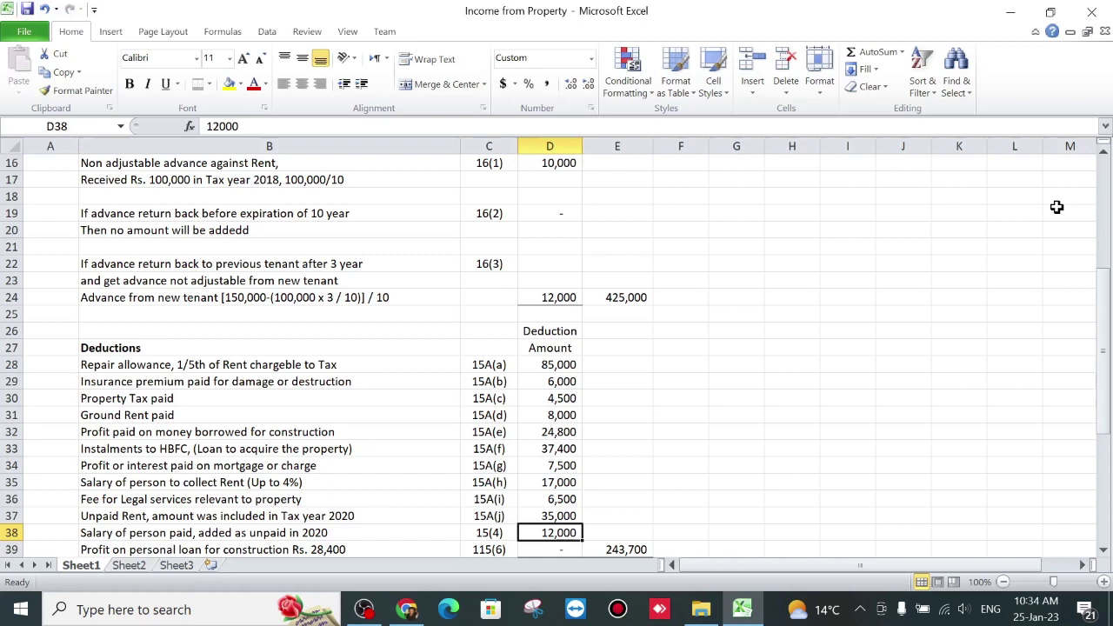
Examine the profit on personal loan entry in row 39 together with its cash payment note in row 40
key("Down")
key("Down")
key("Down")
key("Down")
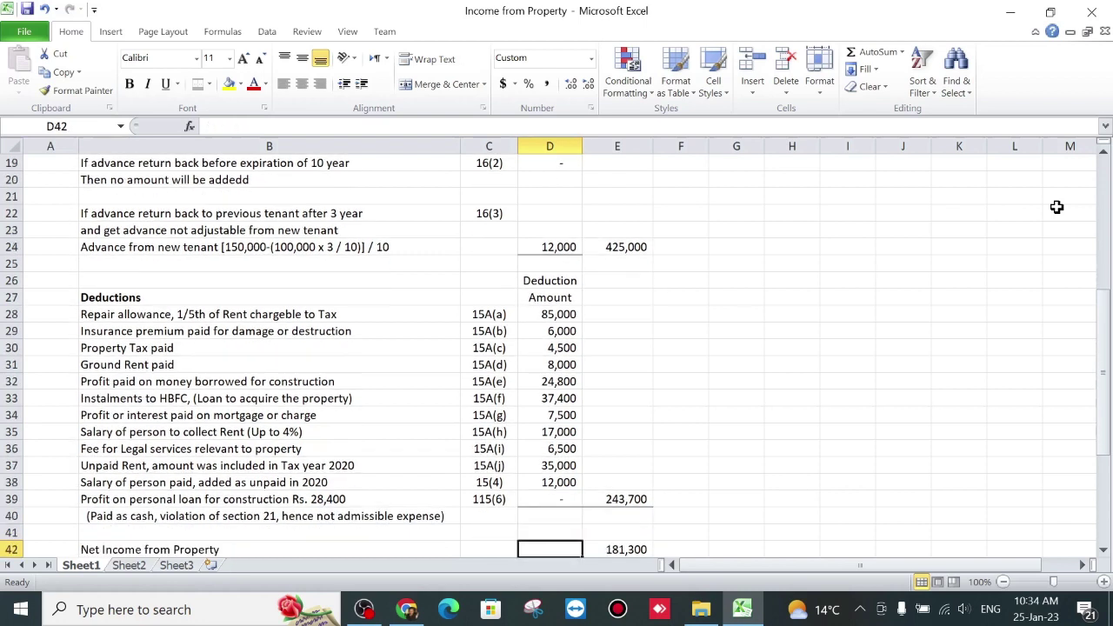
key("Up")
key("Up")
key("Up")
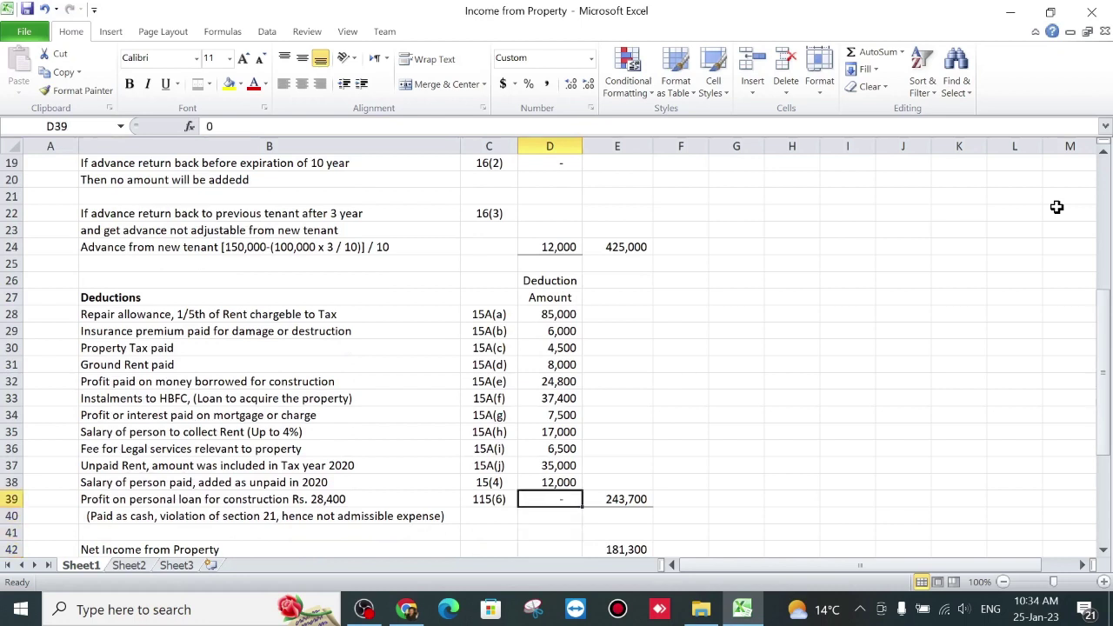
key("Left")
key("Left")
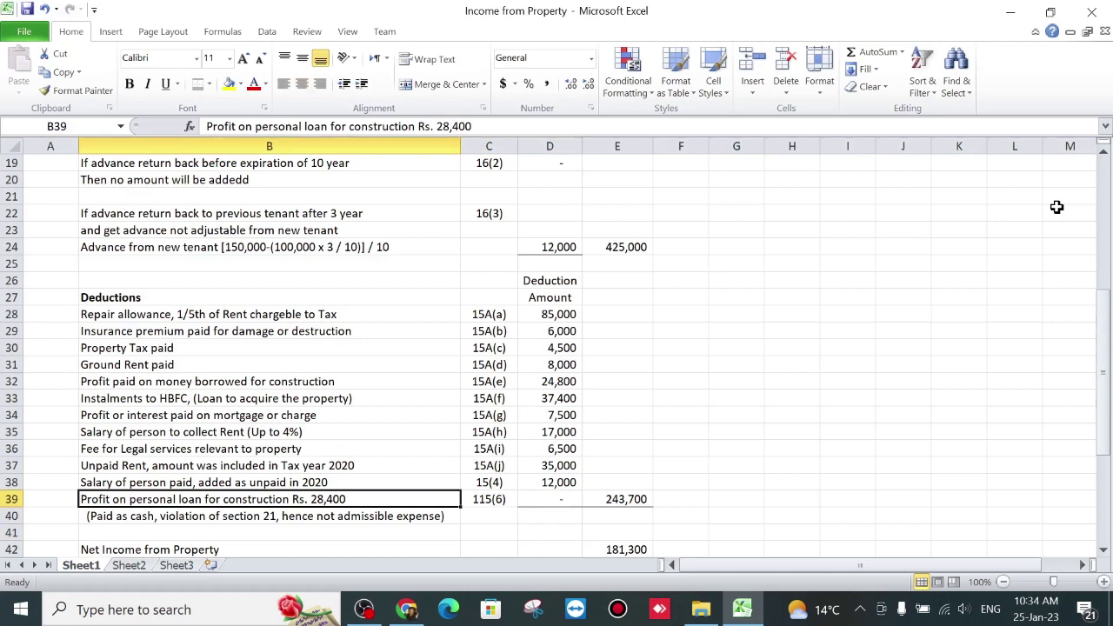
Compare the personal loan profit described in B39 with its section and deduction amount in the same row
key("Right")
key("Right")
key("Left")
key("Left")
key("Right")
key("Right")
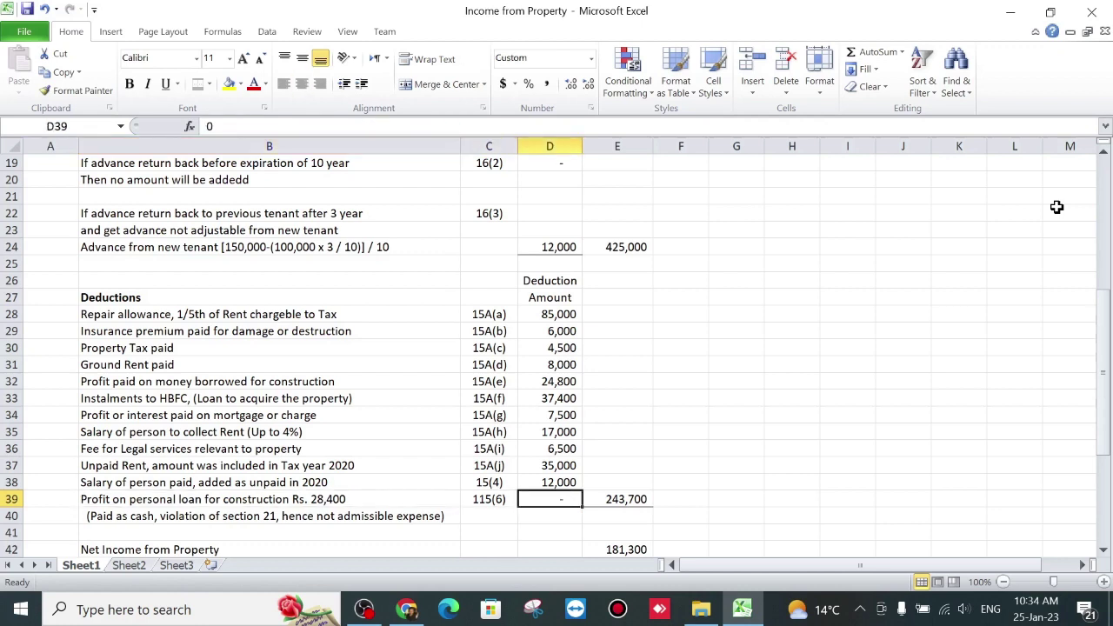
key("Left")
key("Left")
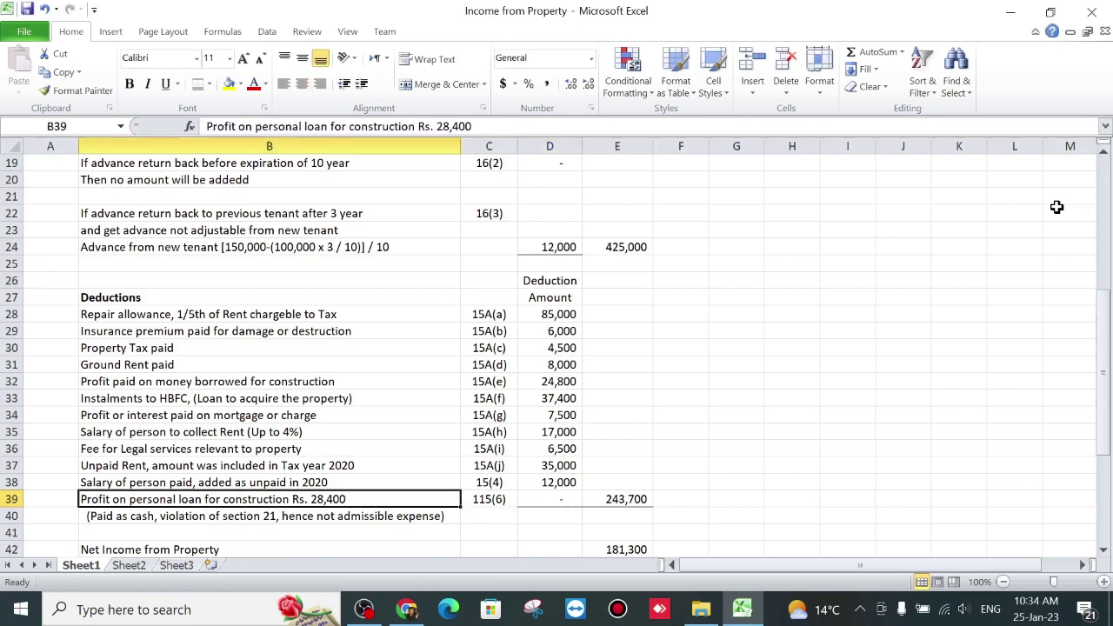
Examine the total deductions formula in E39 and the net income from property in row 42
key("Right")
key("Right")
key("Right")
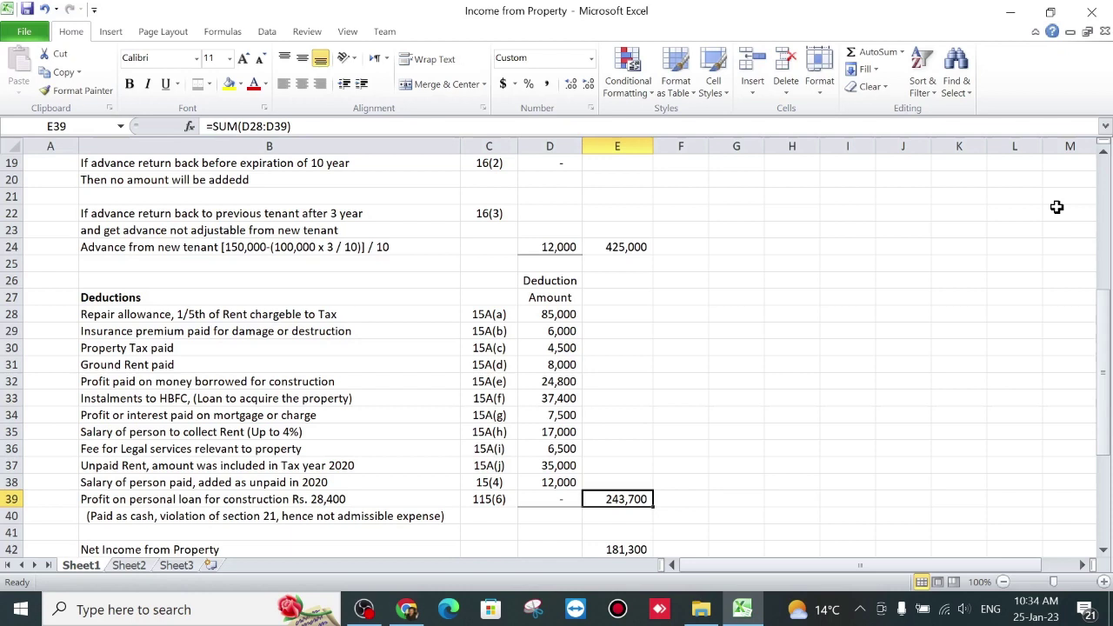
key("Down")
key("Down")
key("Down")
key("Down")
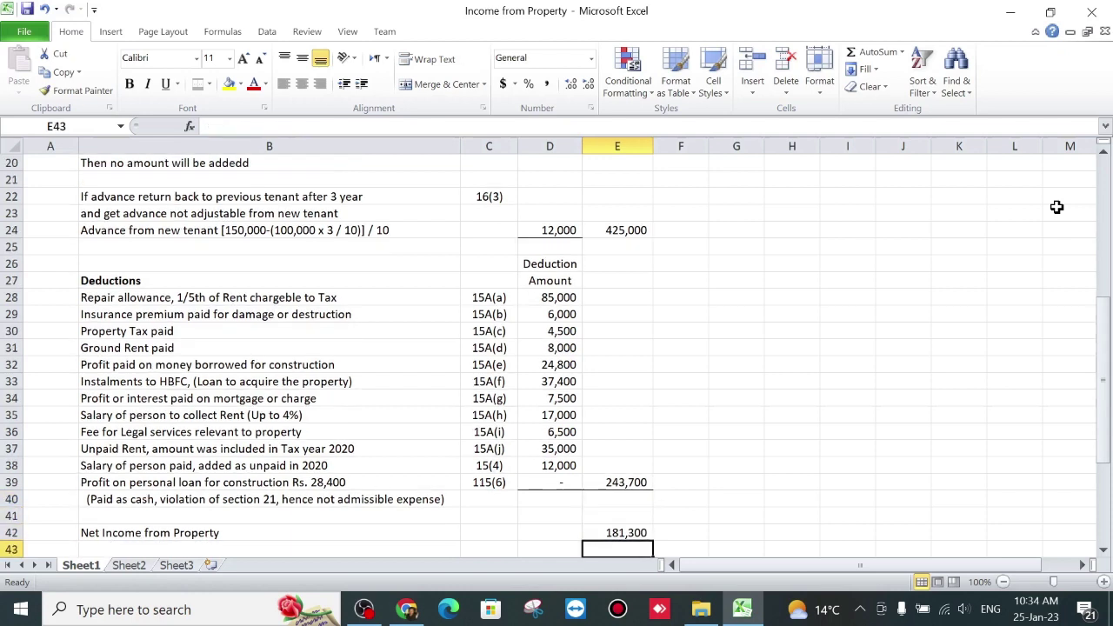
key("Up")
key("Down")
key("Down")
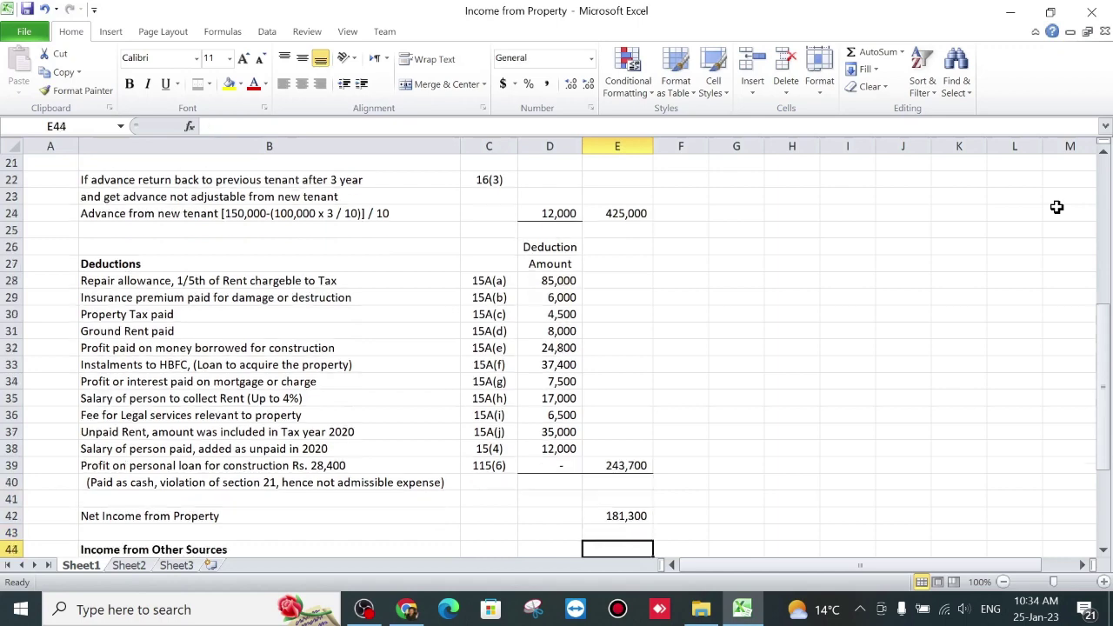
Examine the lease of a building with plant and machinery in row 45 under Income from Other Sources
key("Down")
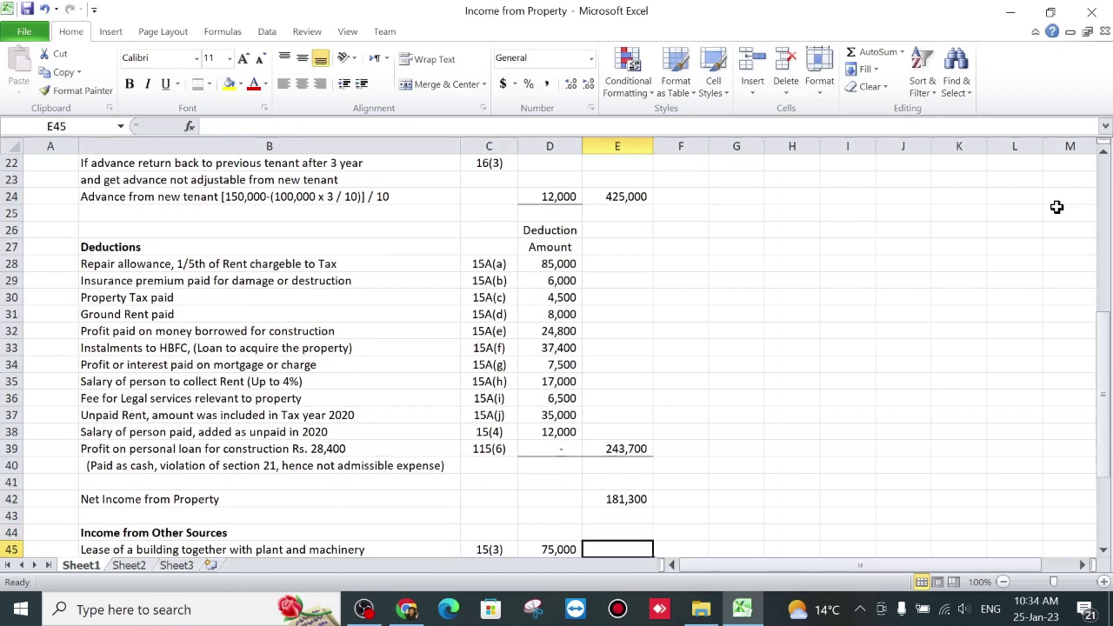
key("Down")
key("Down")
key("Down")
key("Down")
key("Down")
key("Down")
key("Down")
key("Down")
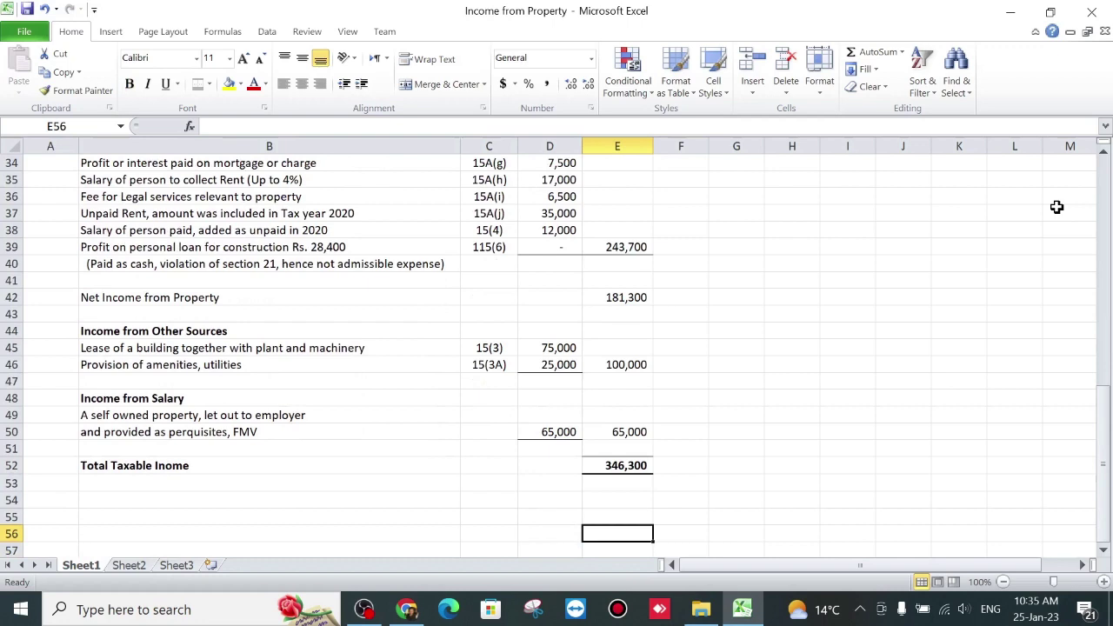
left_click(259, 352)
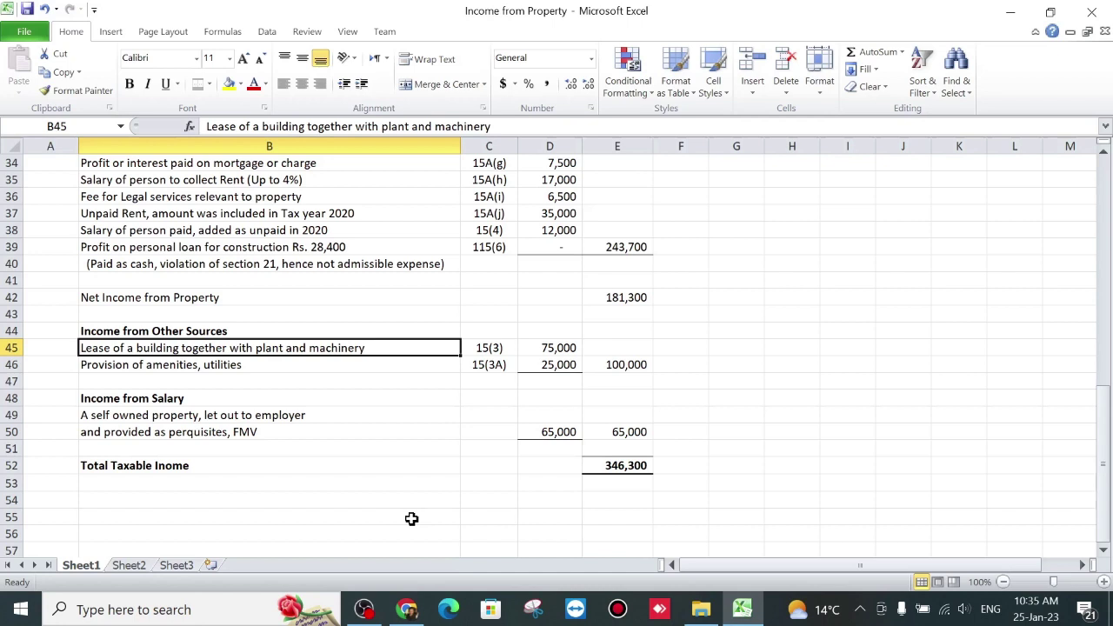
key("Right")
key("Right")
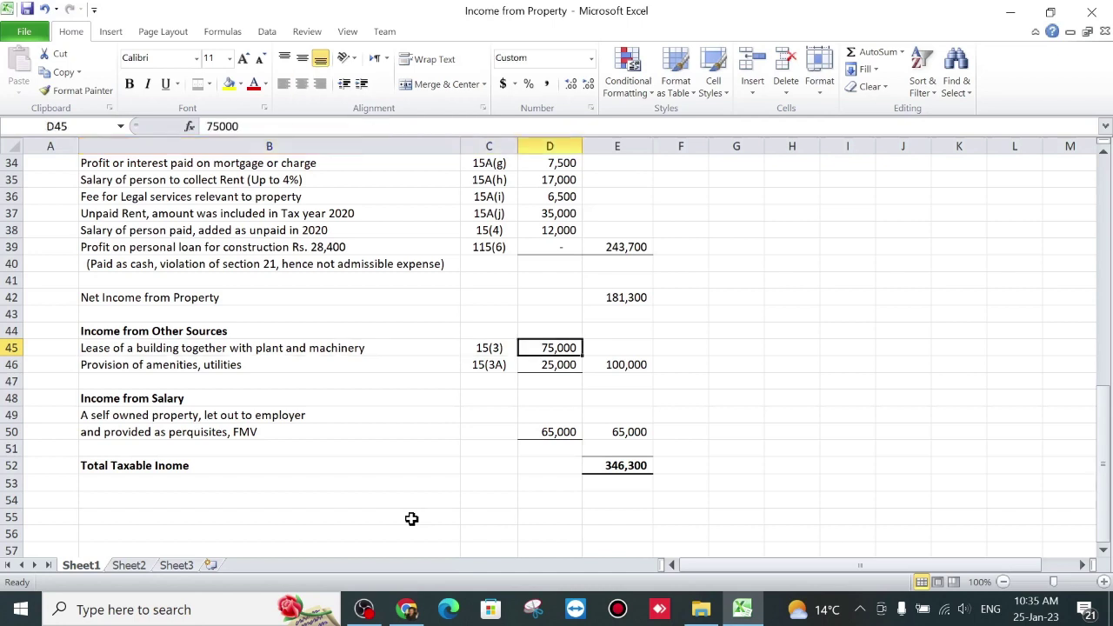
Examine the provision of amenities and utilities in row 46 and the total for Income from Other Sources
key("Down")
key("Left")
key("Left")
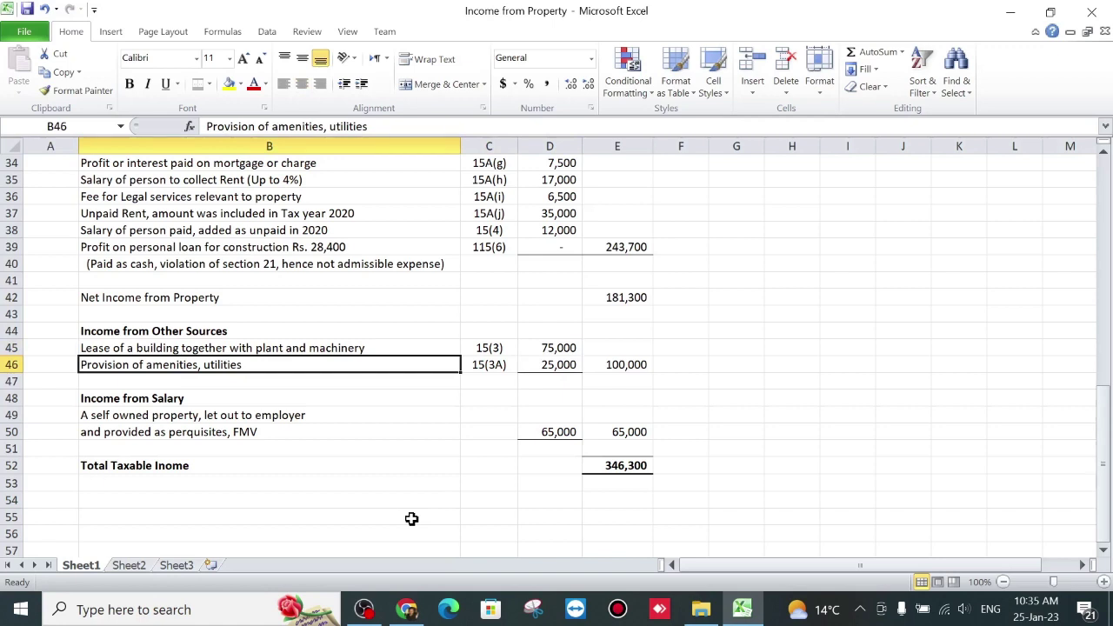
key("Right")
key("Right")
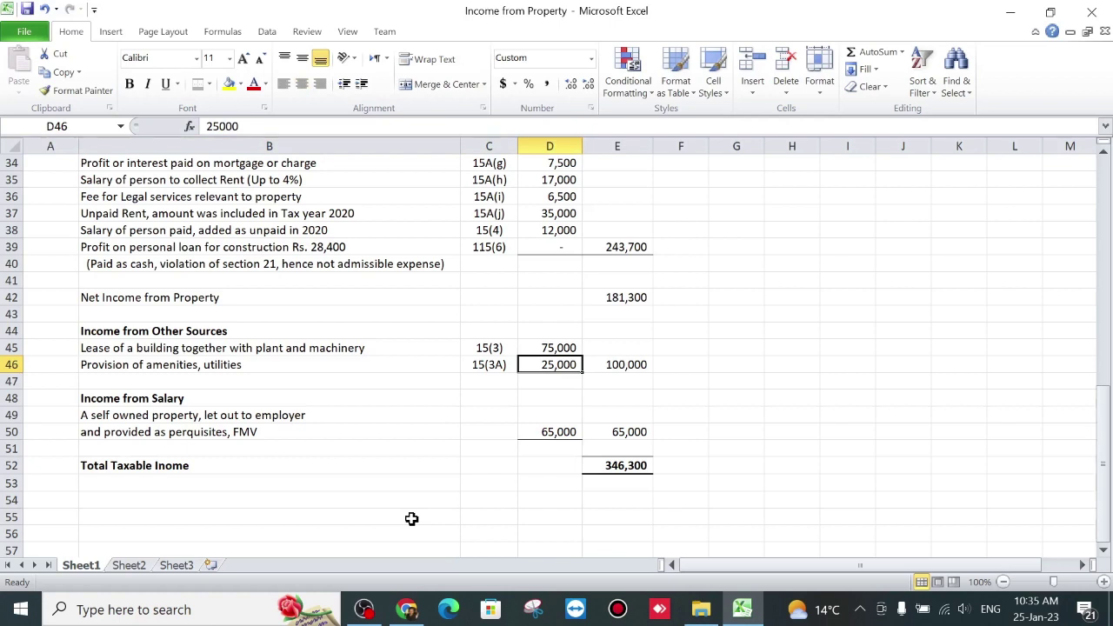
key("Right")
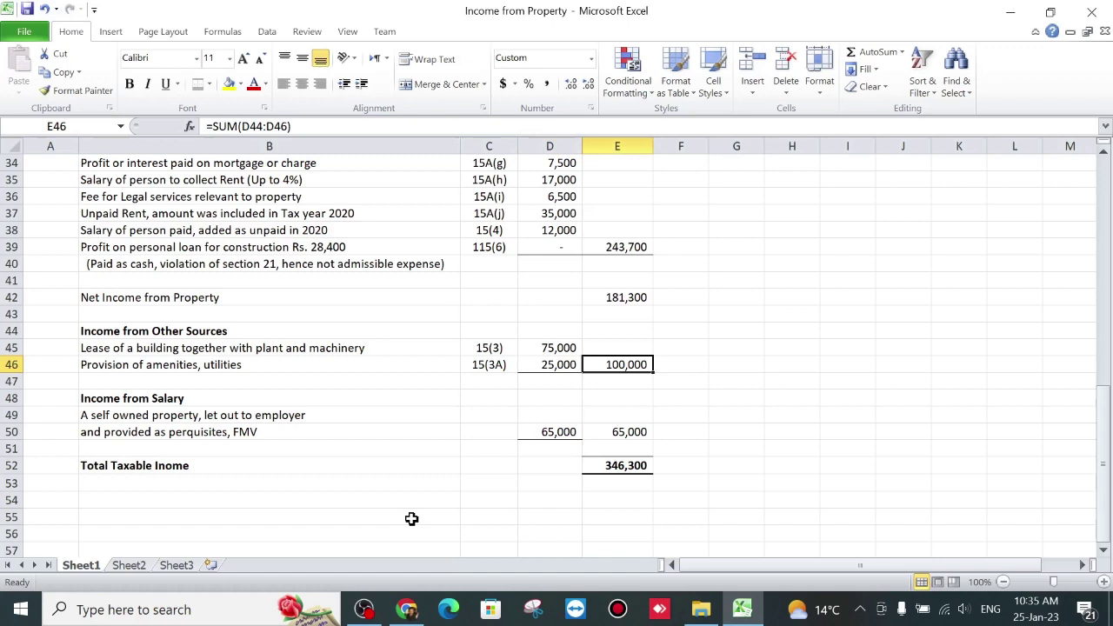
Examine the Income from Salary perquisite amount and total in row 50, then the total taxable income in row 52
key("Down")
key("Down")
key("Down")
key("Down")
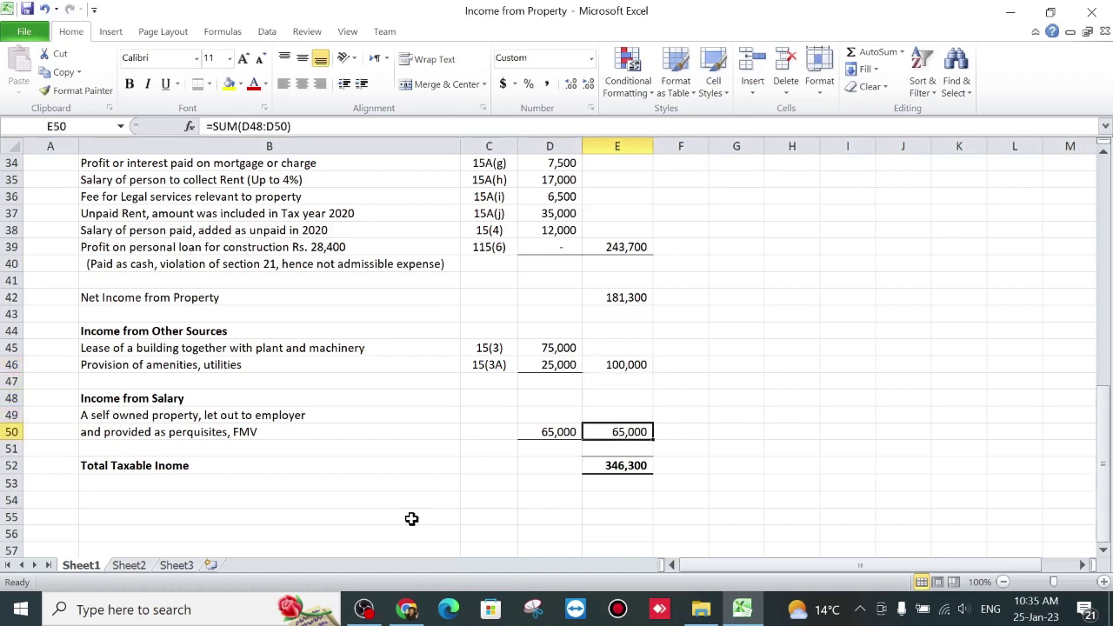
key("Left")
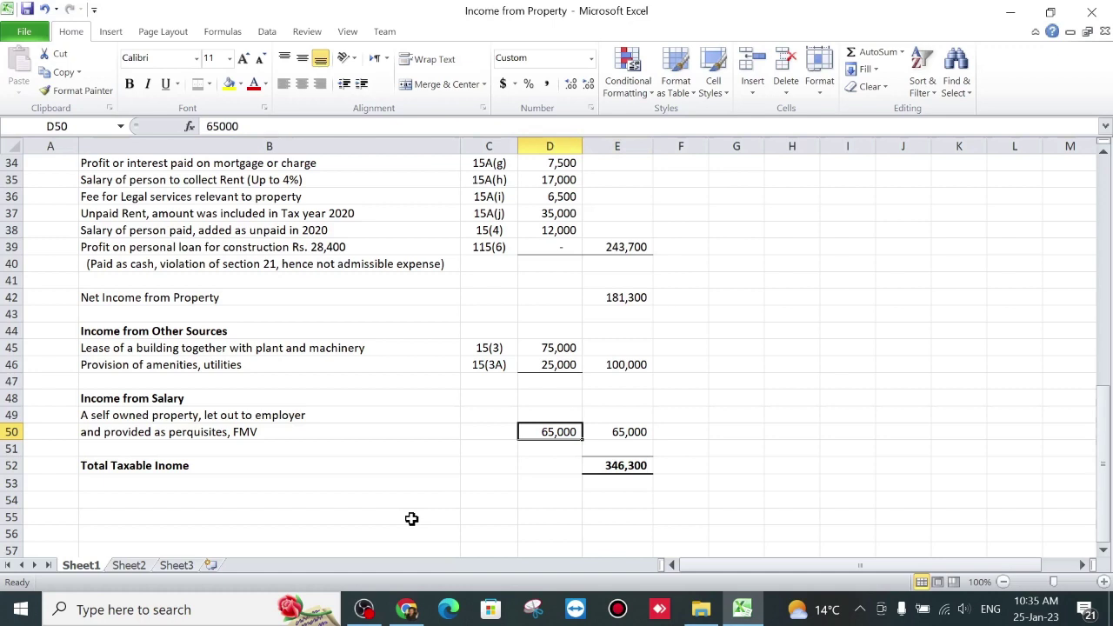
key("Right")
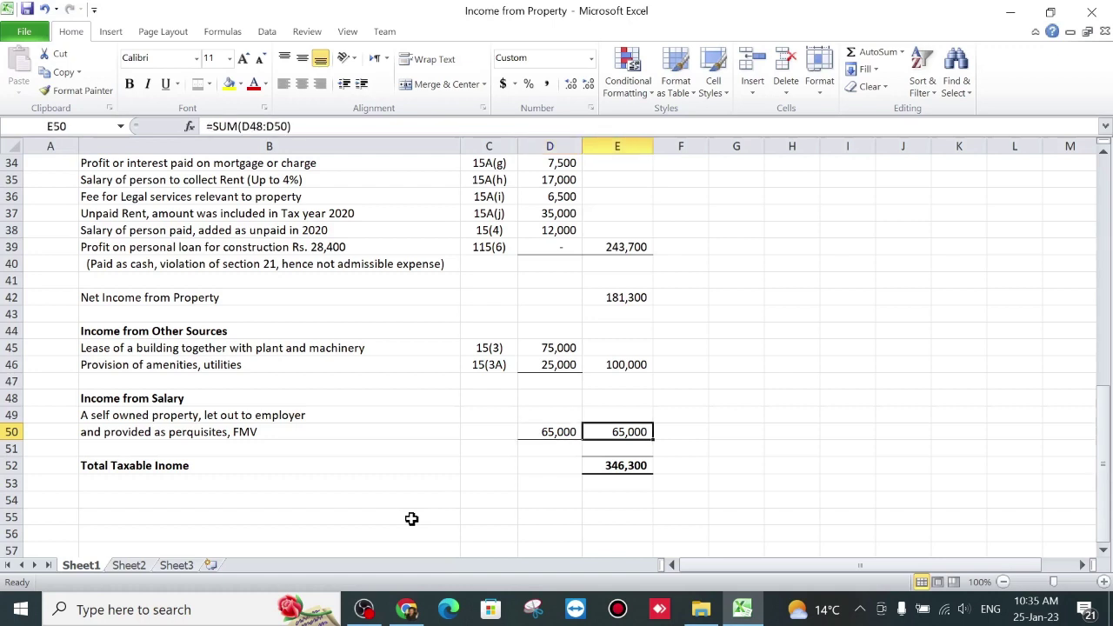
key("Down")
key("Down")
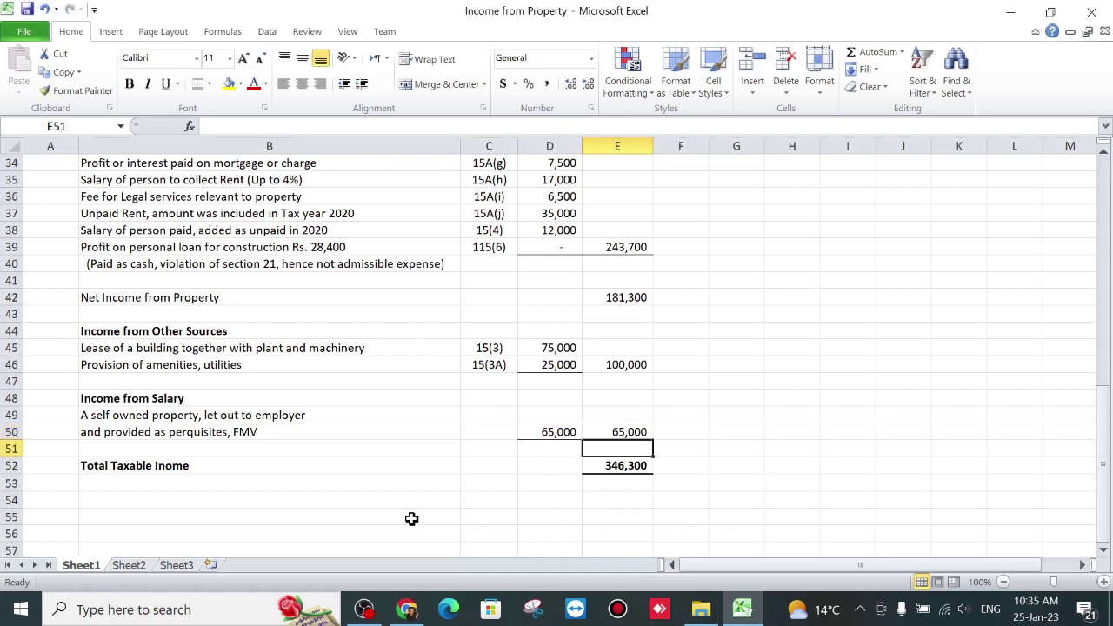